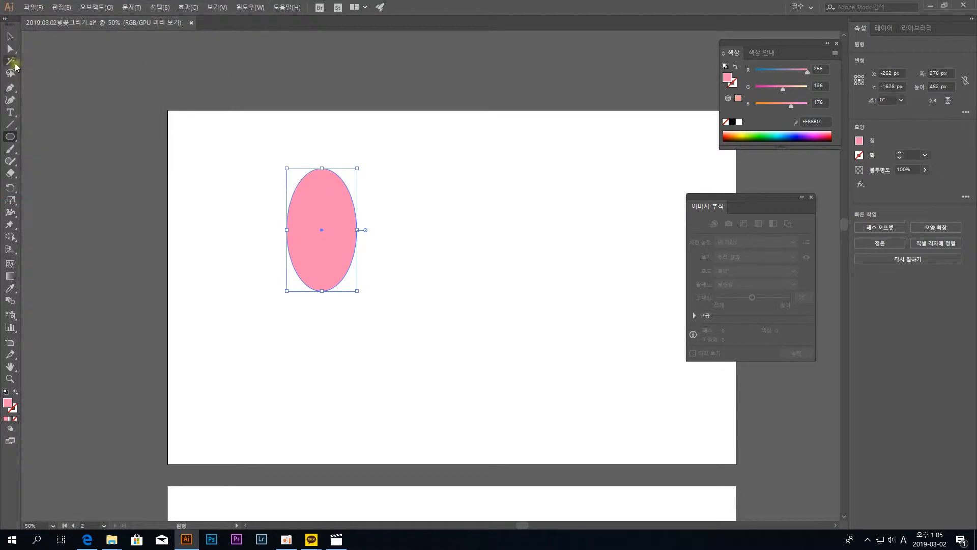
# Draw a 108 x 108 px square beside the upper part of the pink ellipse and select it
pyautogui.click(170, 103)
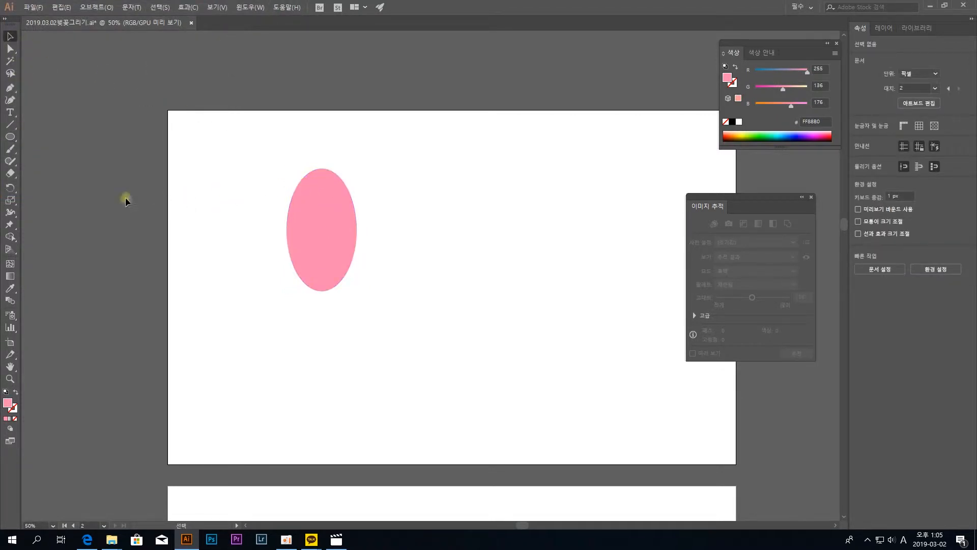
pyautogui.click(13, 138)
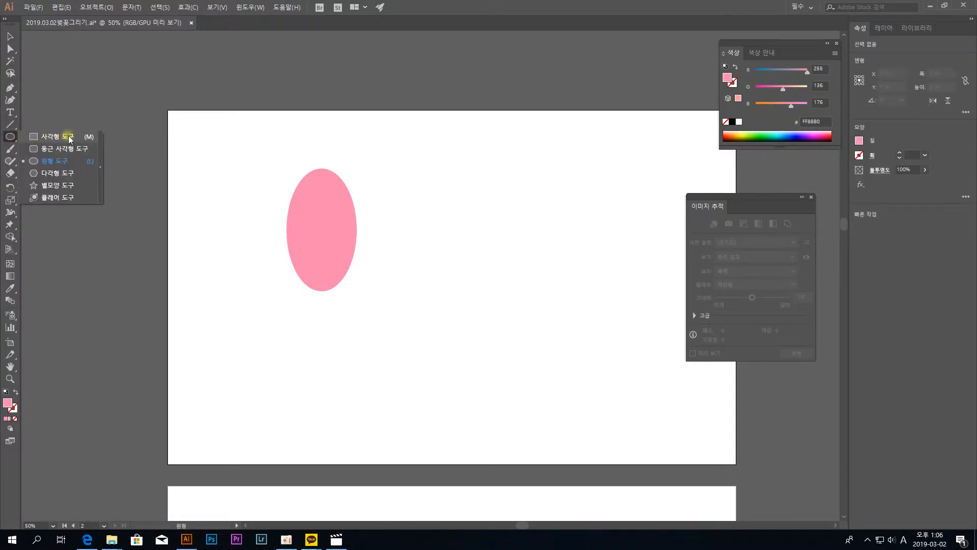
pyautogui.click(71, 140)
pyautogui.moveTo(389, 166); pyautogui.dragTo(409, 193)
pyautogui.click(10, 36)
pyautogui.click(370, 134)
pyautogui.click(411, 179)
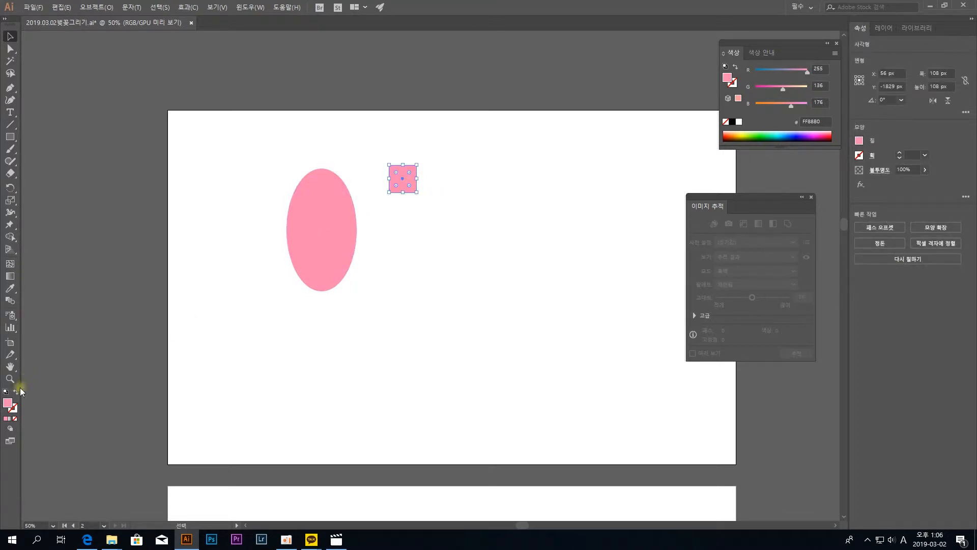
# Set the square's fill to the pale pink FFDEEB
pyautogui.doubleClick(8, 406)
pyautogui.moveTo(46, 82); pyautogui.dragTo(30, 26)
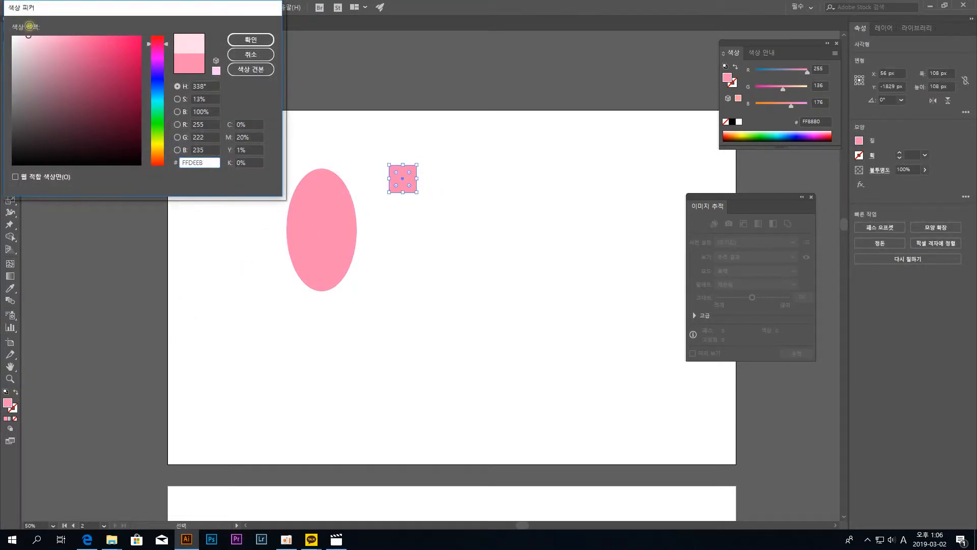
pyautogui.click(251, 39)
pyautogui.click(468, 194)
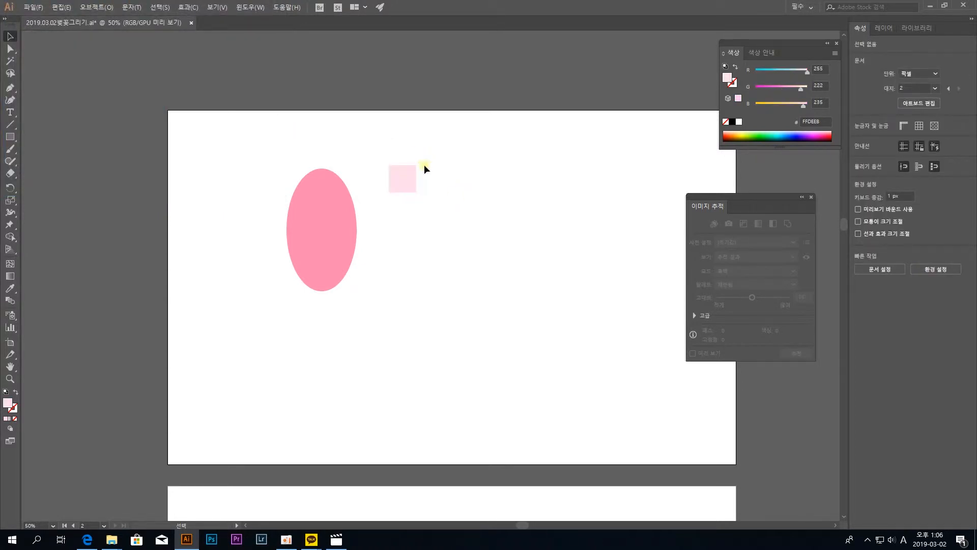
# Rotate the pale square 45° and place it over the ellipse's top end, aligning both shapes on their horizontal centres
pyautogui.hotkey('ctrl', '1')
pyautogui.moveTo(432, 146); pyautogui.dragTo(573, 242)
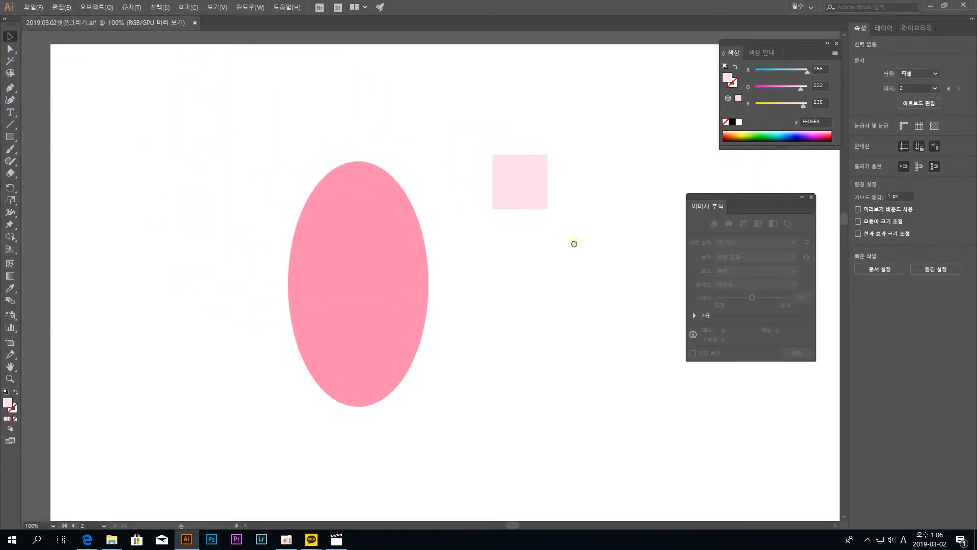
pyautogui.moveTo(525, 193); pyautogui.dragTo(368, 161)
pyautogui.click(451, 157)
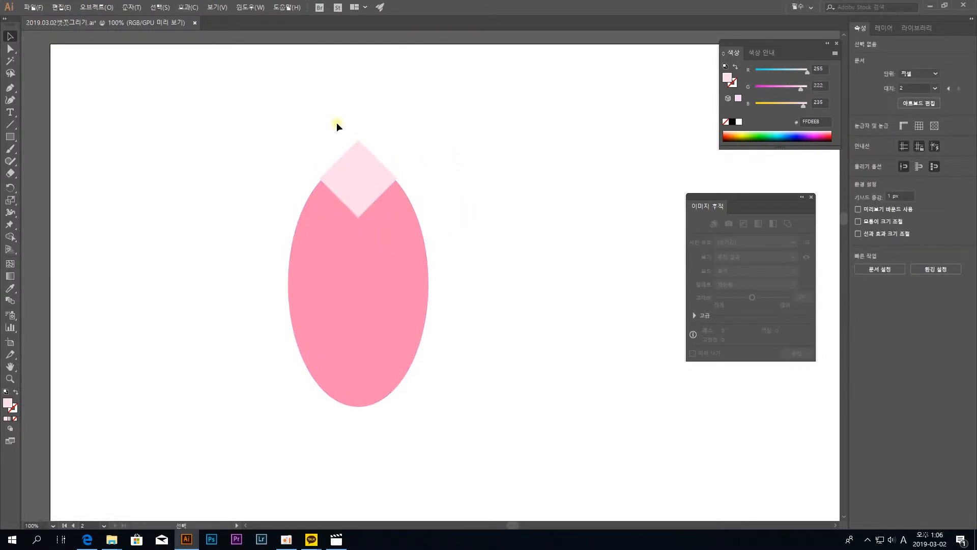
pyautogui.hotkey('ctrl', 'a')
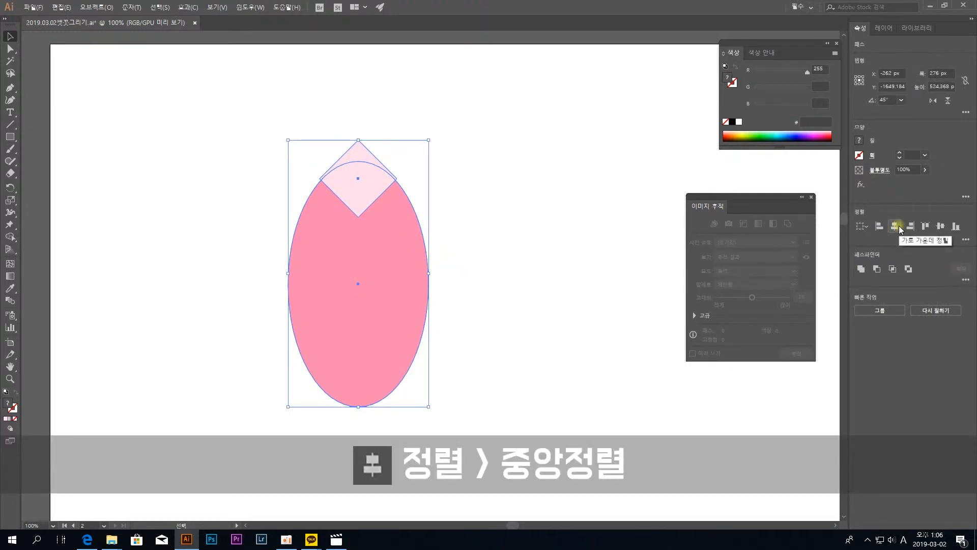
pyautogui.click(528, 224)
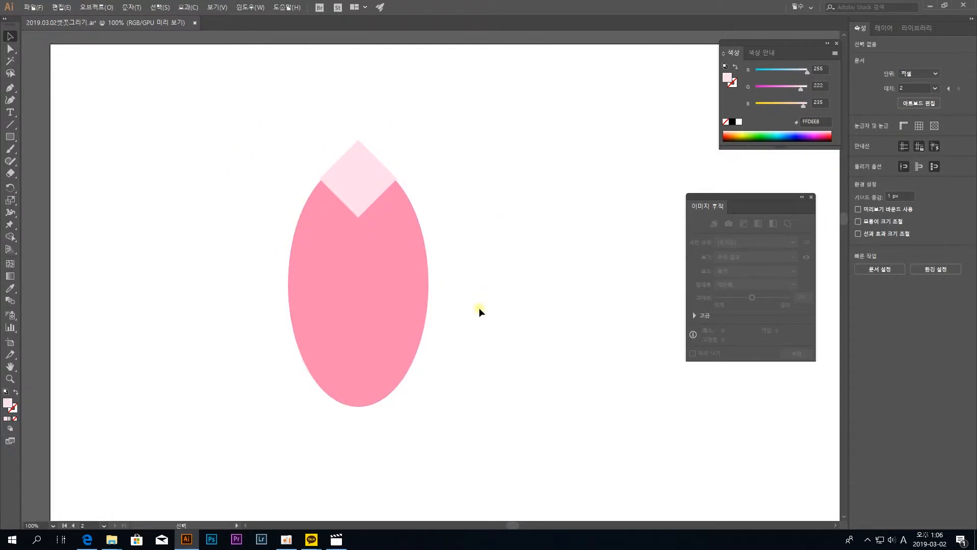
# Subtract the rotated square from the ellipse with Pathfinder Minus Front to notch the petal's tip
pyautogui.moveTo(490, 286); pyautogui.dragTo(240, 135)
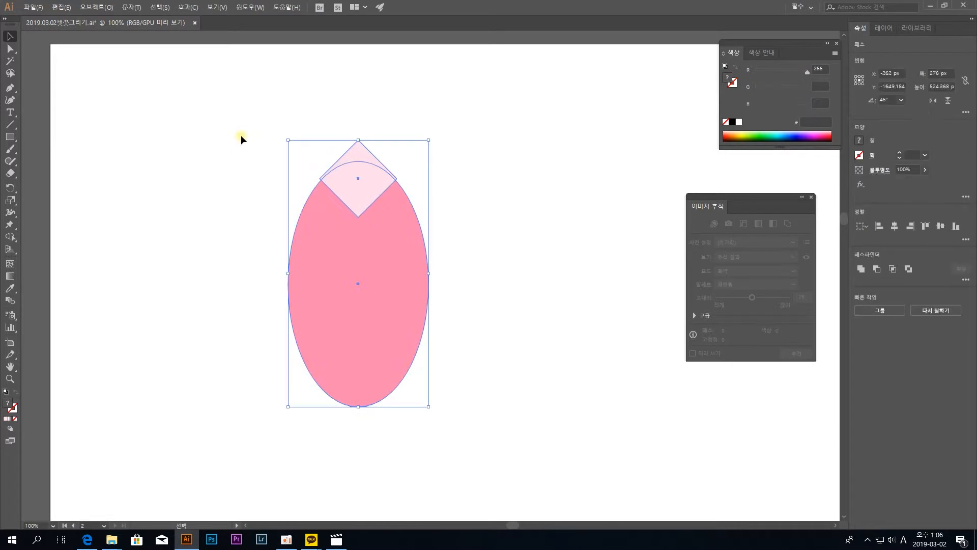
pyautogui.click(876, 268)
pyautogui.click(594, 224)
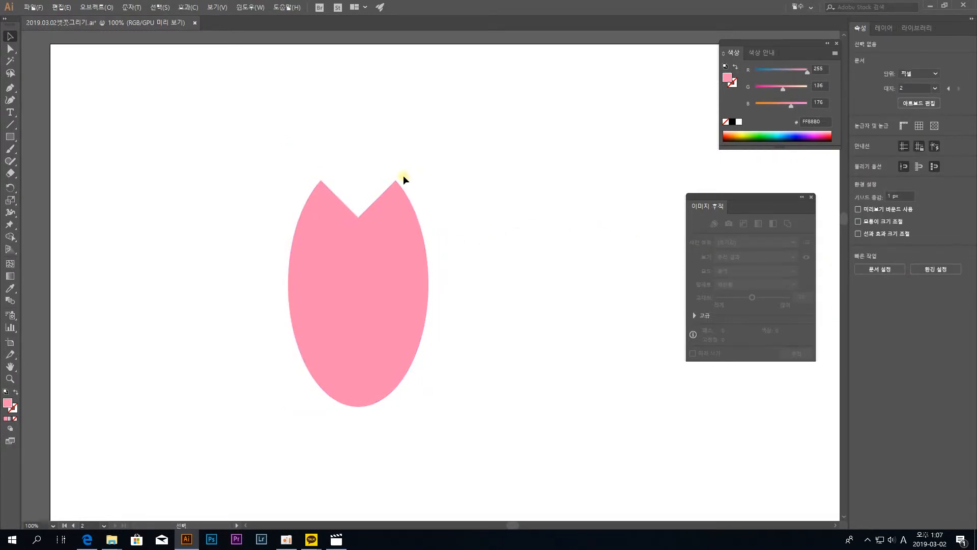
# Narrow the petal's bottom end by redrawing shorter horizontal handles on its lowest anchor with the Anchor Point tool
pyautogui.hotkey('ctrl', 'a')
pyautogui.click(10, 87)
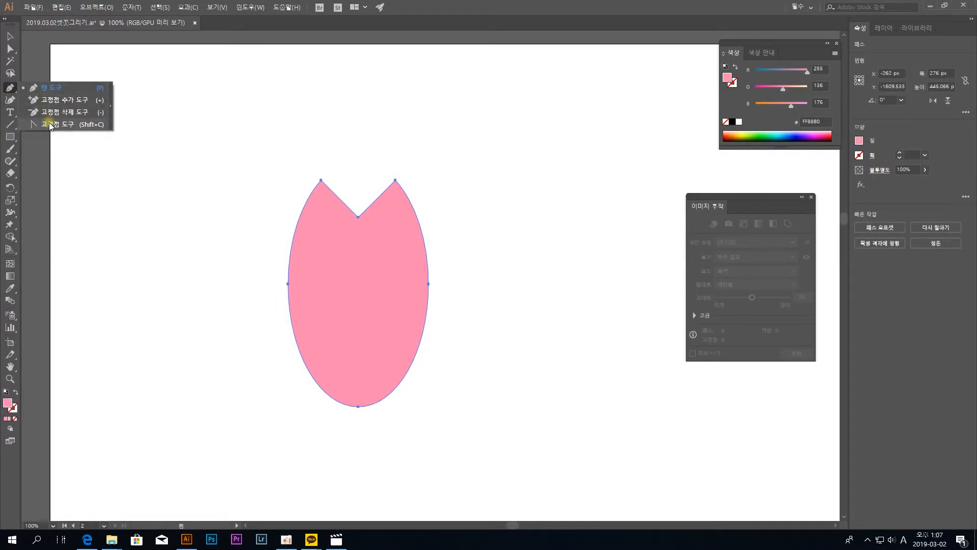
pyautogui.click(49, 125)
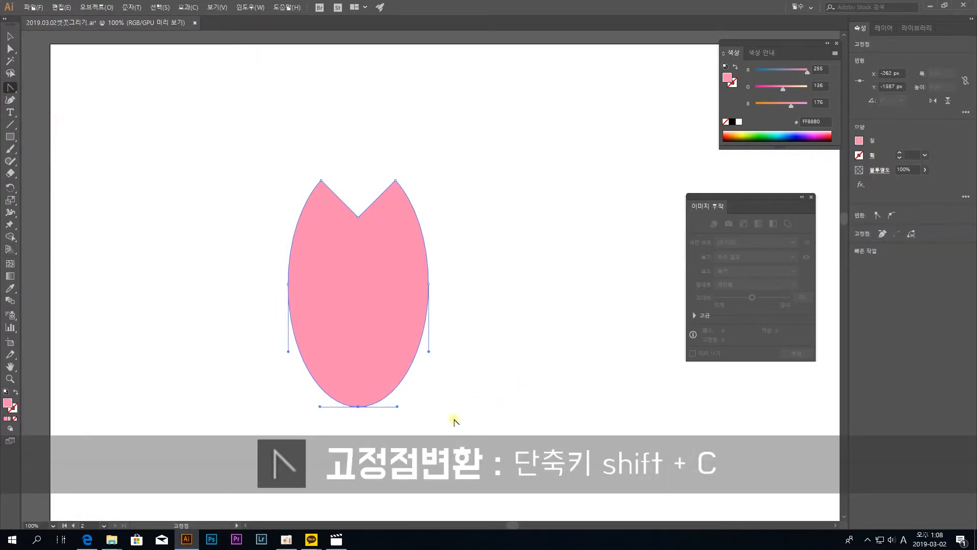
pyautogui.click(359, 407)
pyautogui.moveTo(358, 407); pyautogui.dragTo(383, 402)
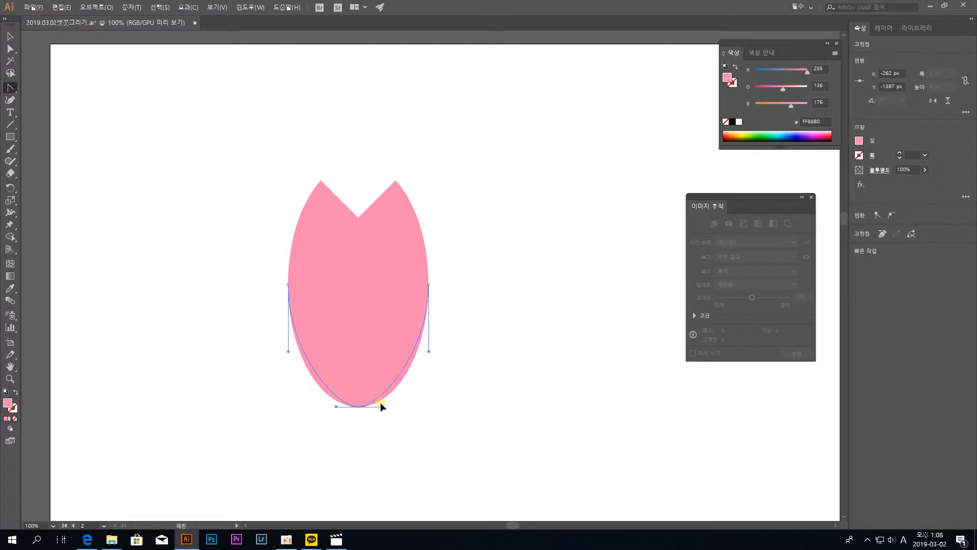
pyautogui.moveTo(380, 403); pyautogui.dragTo(381, 403)
pyautogui.press('v')
pyautogui.click(395, 167)
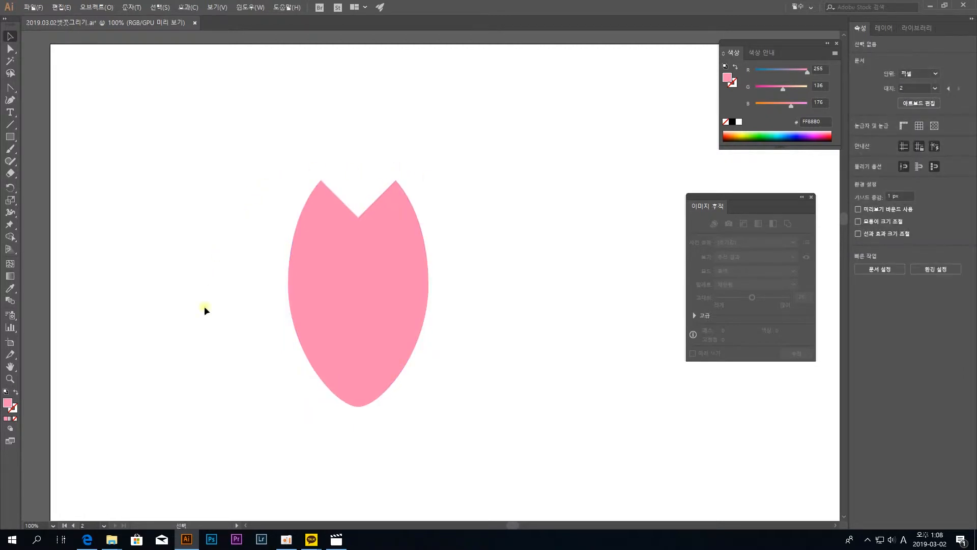
# Rotate a copy of the petal by 72° around its bottom anchor point
pyautogui.click(351, 268)
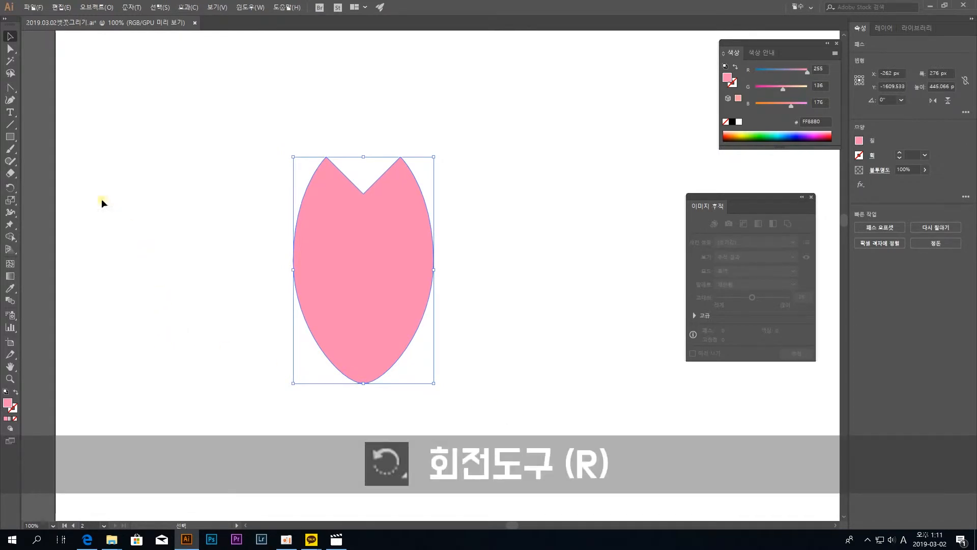
pyautogui.click(11, 187)
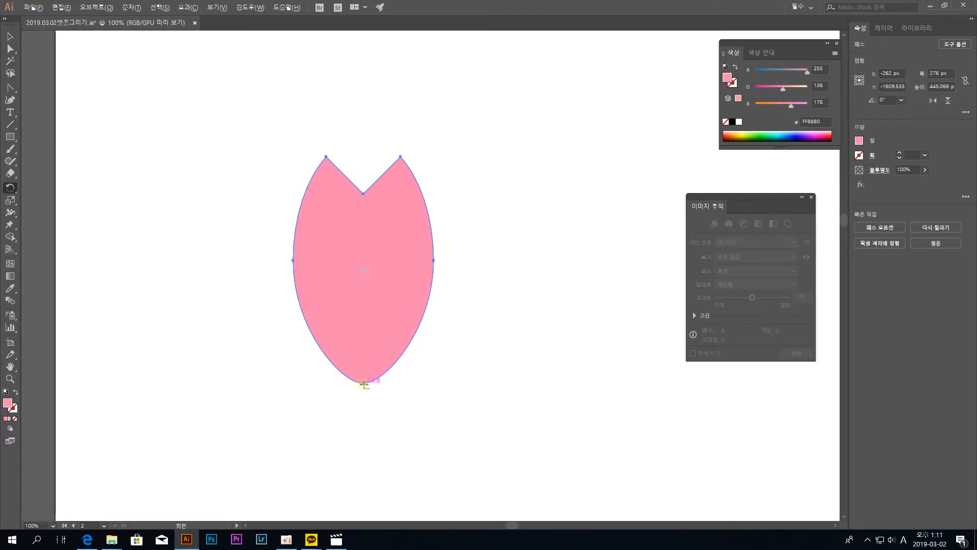
pyautogui.keyDown('alt'); pyautogui.click(363, 383); pyautogui.keyUp('alt')
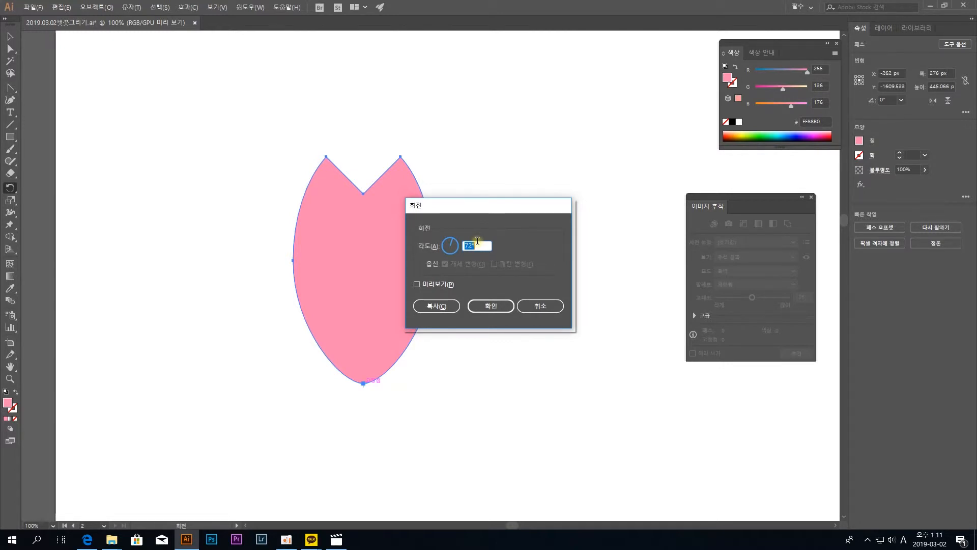
pyautogui.click(421, 284)
pyautogui.click(432, 285)
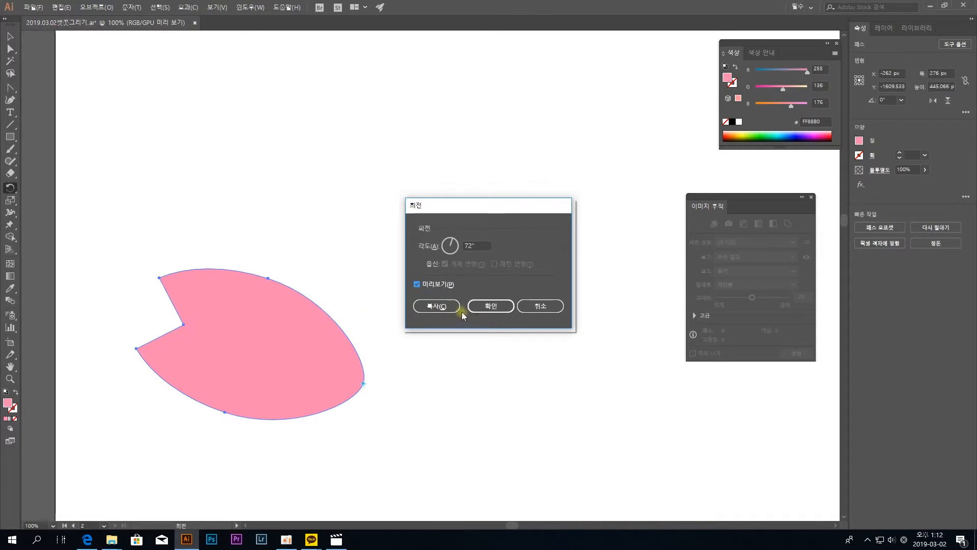
pyautogui.click(432, 307)
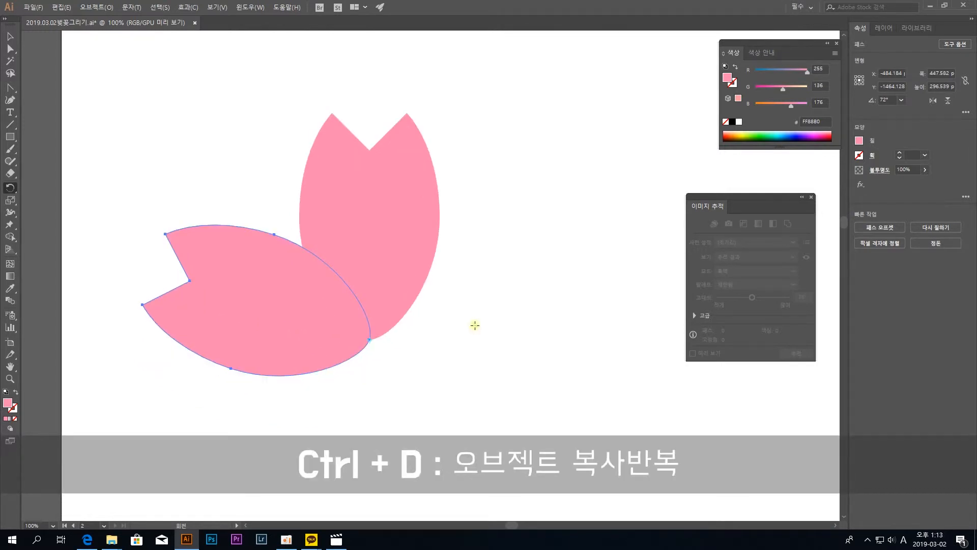
# Repeat the rotated copy three more times to complete the five-petal flower, leaving nothing selected
pyautogui.press('v')
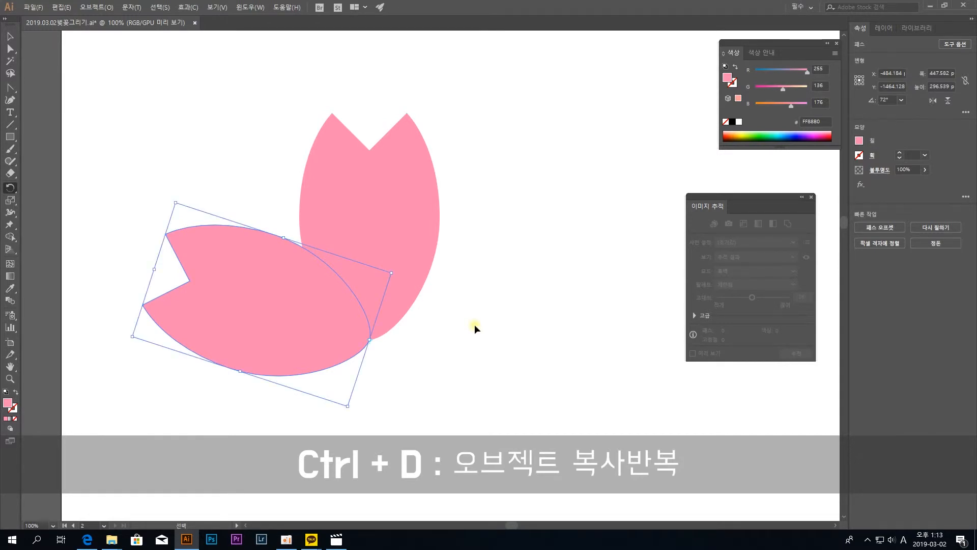
pyautogui.hotkey('ctrl', 'd')
pyautogui.hotkey('ctrl', 'd')
pyautogui.hotkey('ctrl', 'd')
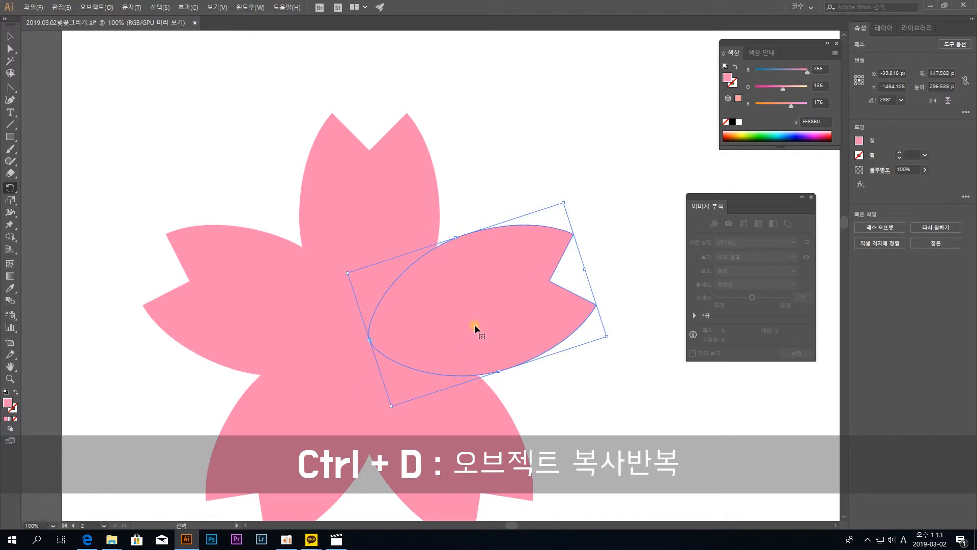
pyautogui.press('r')
pyautogui.click(9, 37)
pyautogui.click(209, 129)
pyautogui.press('space')
pyautogui.moveTo(634, 294); pyautogui.dragTo(615, 259)
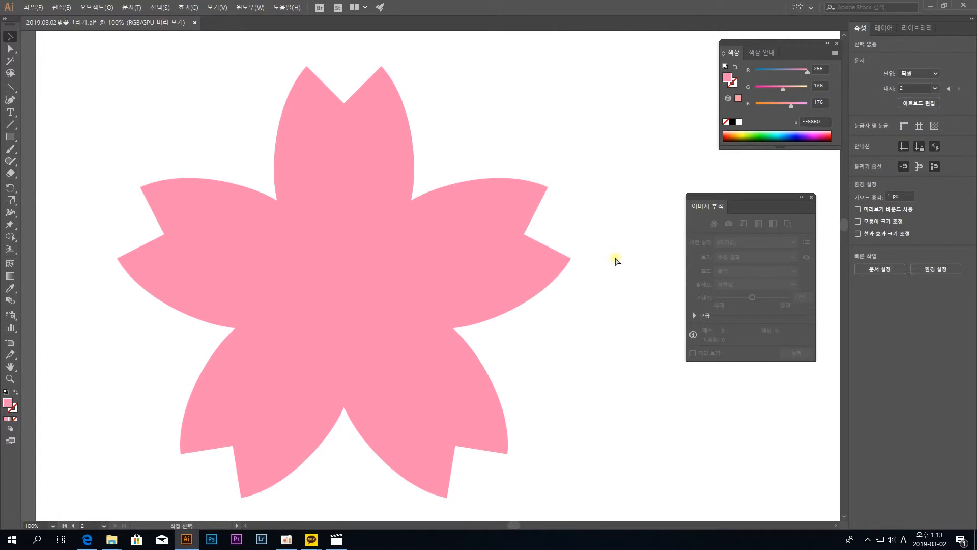
pyautogui.hotkey('ctrl', '-')
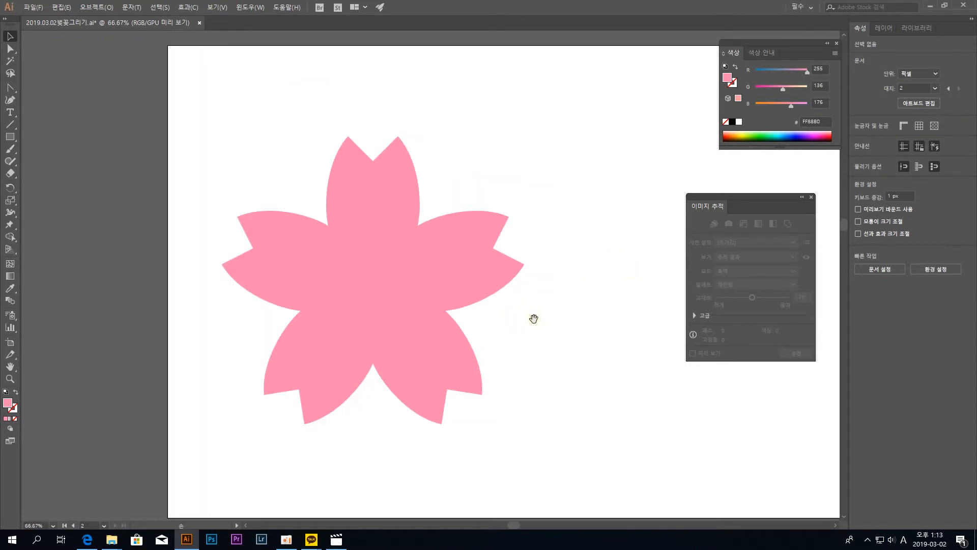
# Duplicate the whole flower as a group, placing the copy just to the right of the original
pyautogui.click(482, 257)
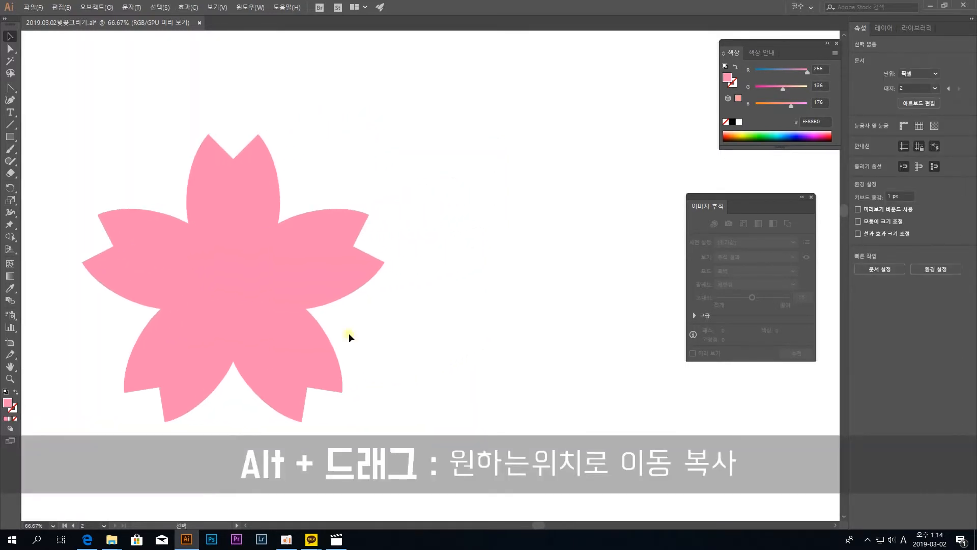
pyautogui.moveTo(175, 260); pyautogui.dragTo(487, 257)
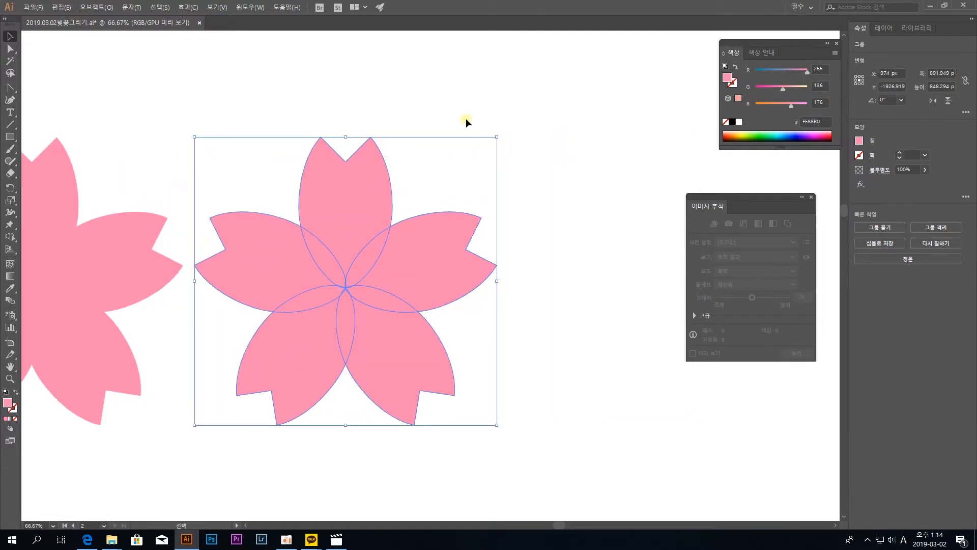
pyautogui.click(466, 122)
# Copy the top petal of the duplicated flower and place the single petal apart, above and right of the flower
pyautogui.press('a')
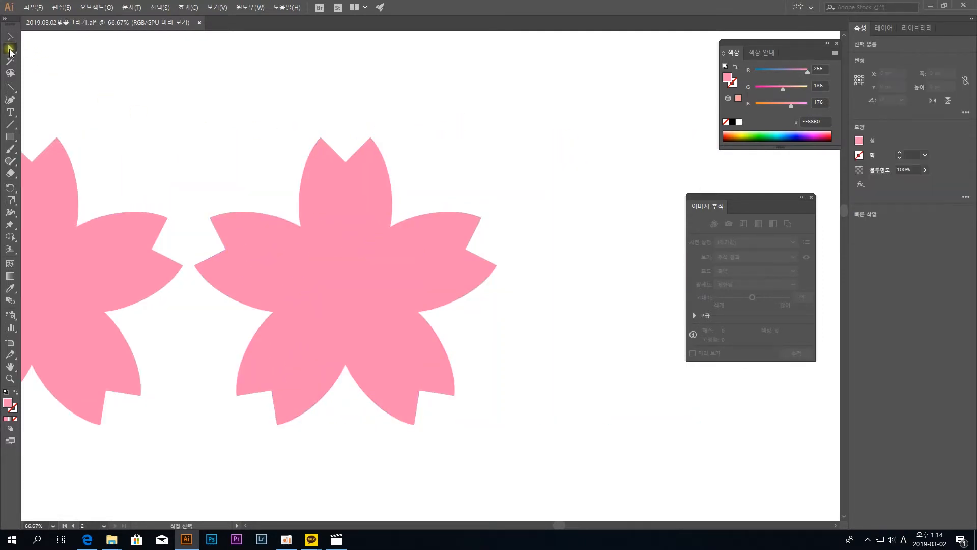
pyautogui.click(354, 212)
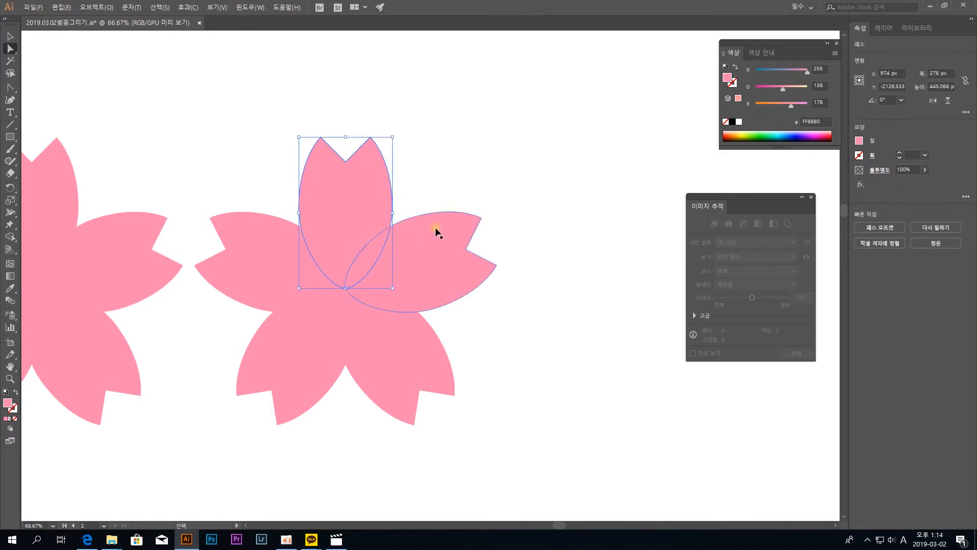
pyautogui.click(575, 154)
pyautogui.hotkey('ctrl', 'v')
pyautogui.moveTo(418, 278); pyautogui.dragTo(591, 127)
pyautogui.click(504, 131)
pyautogui.press('v')
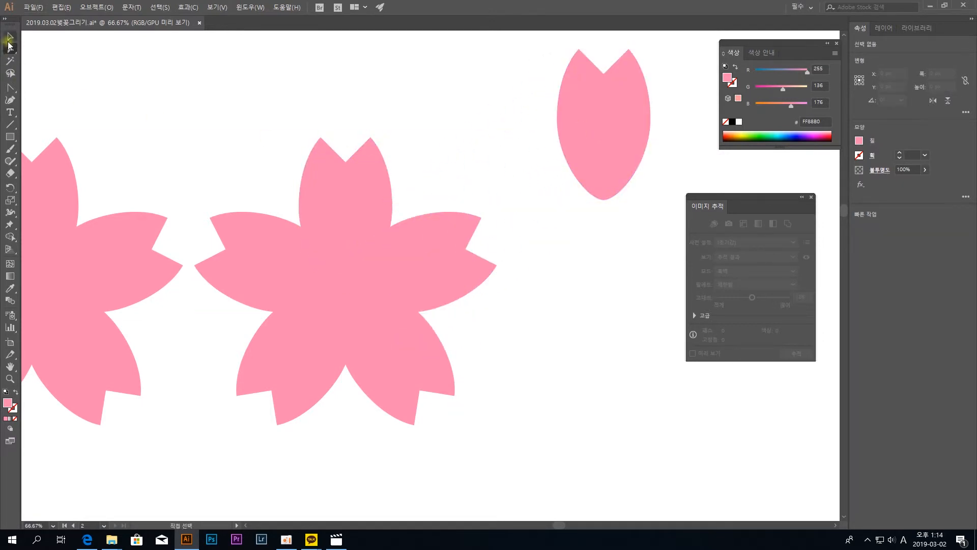
# Merge the five petals of the duplicated flower into one shape with Pathfinder Unite
pyautogui.moveTo(144, 144); pyautogui.dragTo(446, 129)
pyautogui.moveTo(491, 246); pyautogui.dragTo(173, 244)
pyautogui.moveTo(538, 371); pyautogui.dragTo(224, 107)
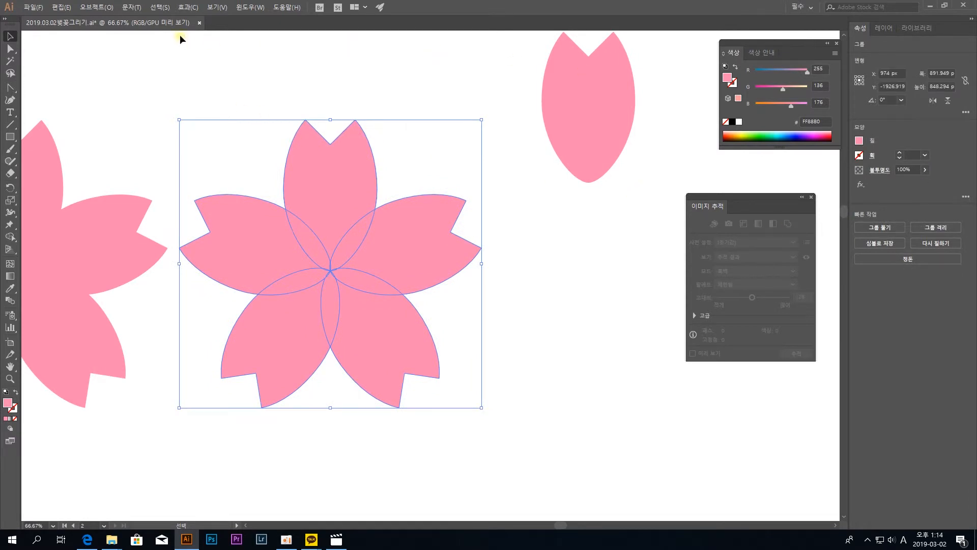
pyautogui.click(253, 6)
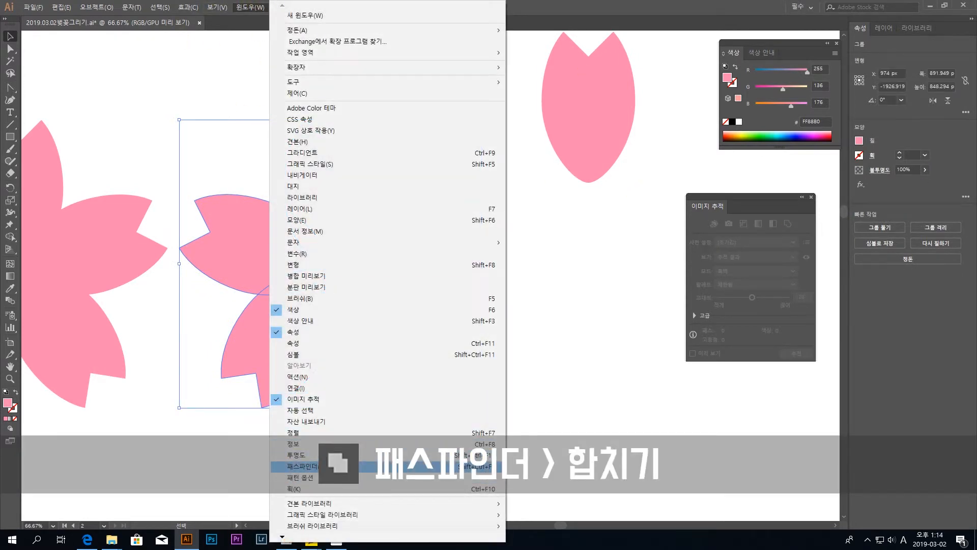
pyautogui.click(364, 464)
pyautogui.moveTo(84, 345); pyautogui.dragTo(641, 327)
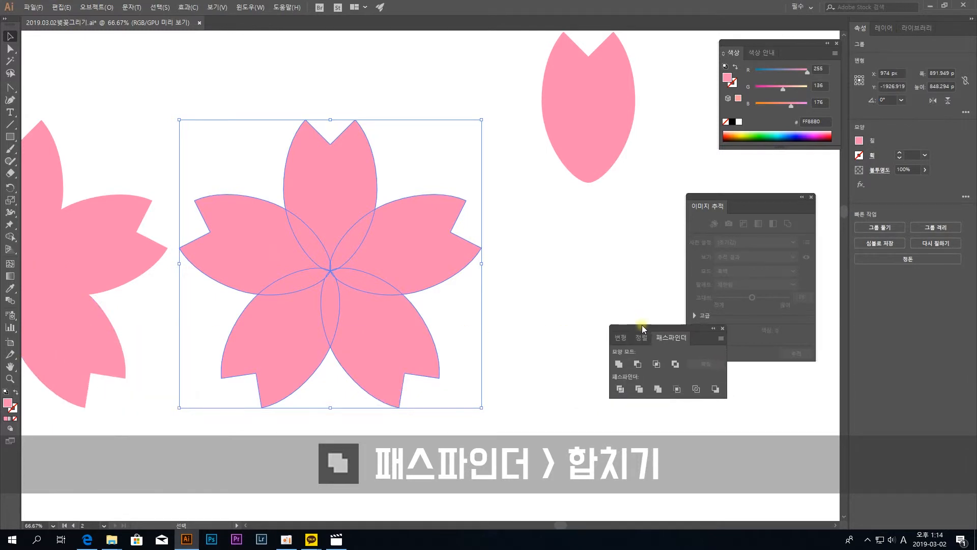
pyautogui.click(619, 364)
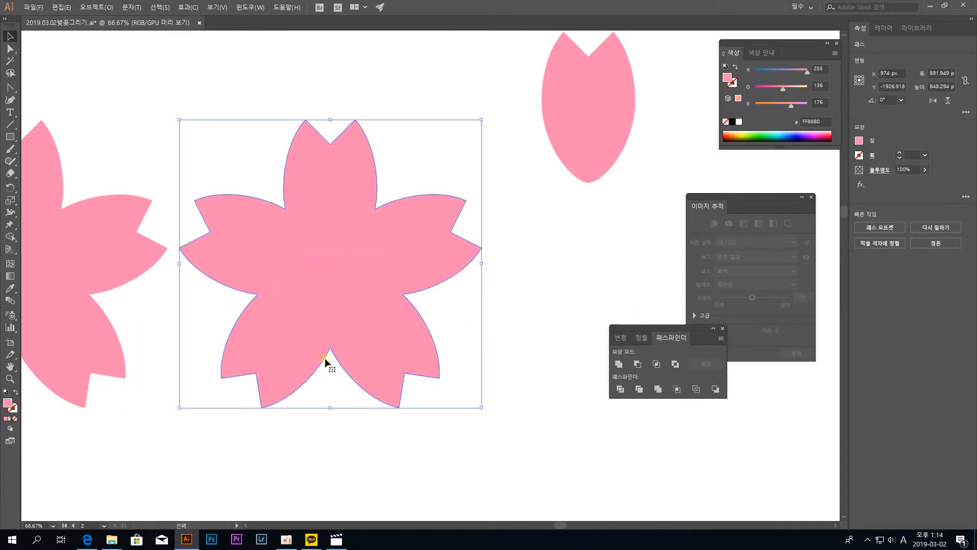
pyautogui.click(481, 319)
# Duplicate the merged flower in place and scale the copy down about its centre to about 774 px wide
pyautogui.moveTo(481, 393); pyautogui.dragTo(185, 108)
pyautogui.click(499, 250)
pyautogui.click(420, 249)
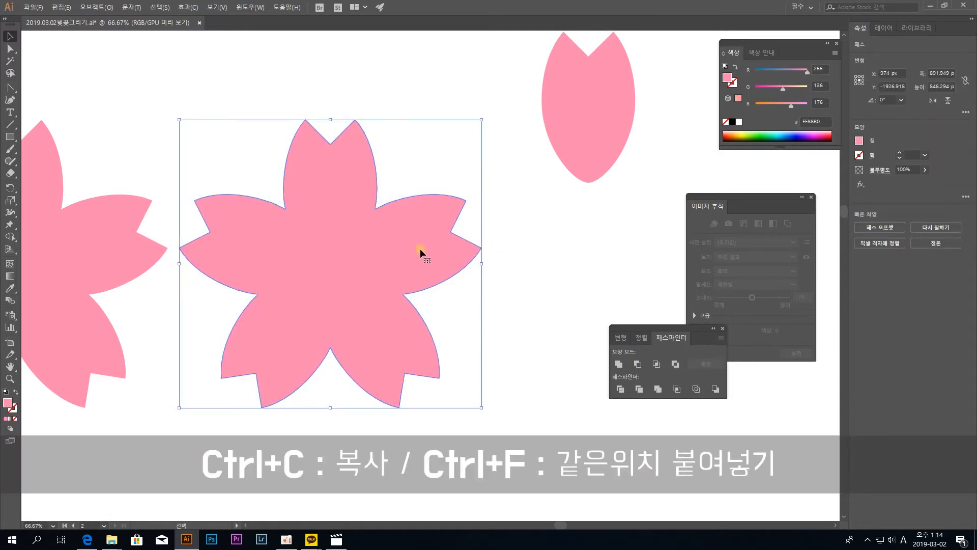
pyautogui.press('a')
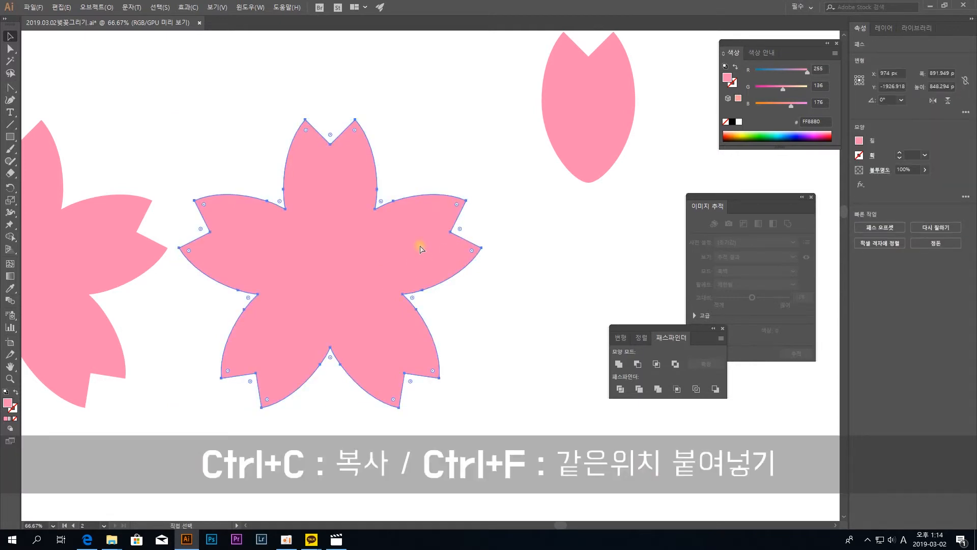
pyautogui.press('v')
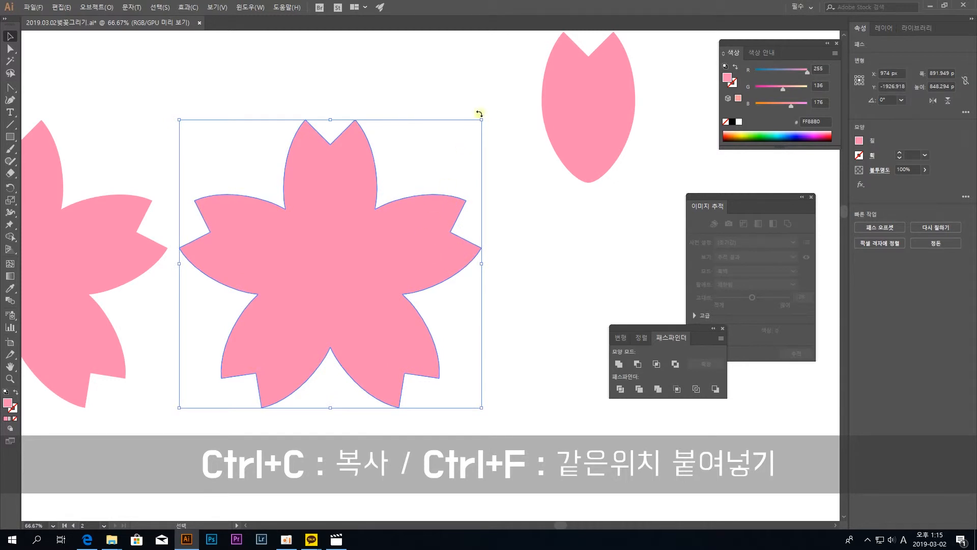
pyautogui.moveTo(483, 119); pyautogui.dragTo(461, 136)
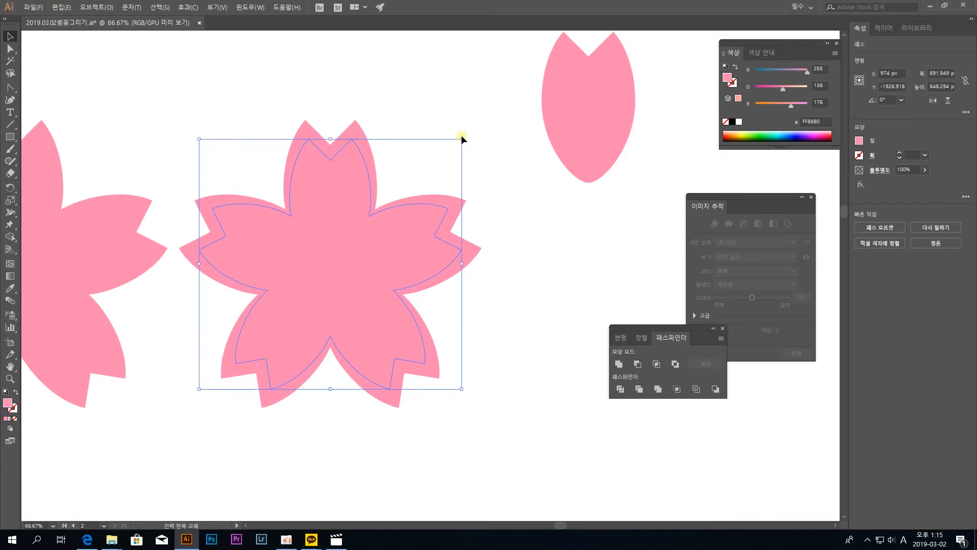
# Recolour the larger flower behind with the lighter pink fill FF9FC4, leaving nothing selected
pyautogui.click(447, 203)
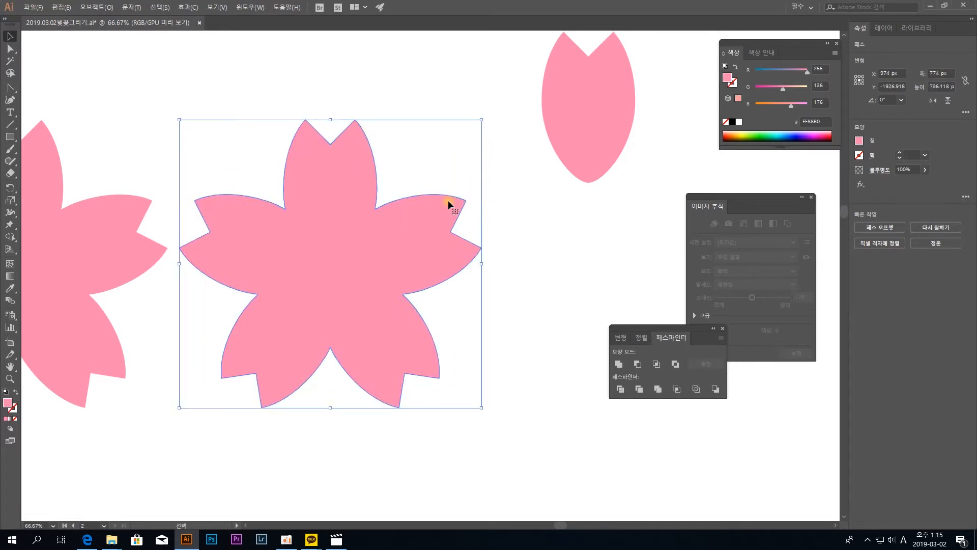
pyautogui.doubleClick(12, 405)
pyautogui.moveTo(68, 44); pyautogui.dragTo(62, 33)
pyautogui.click(250, 39)
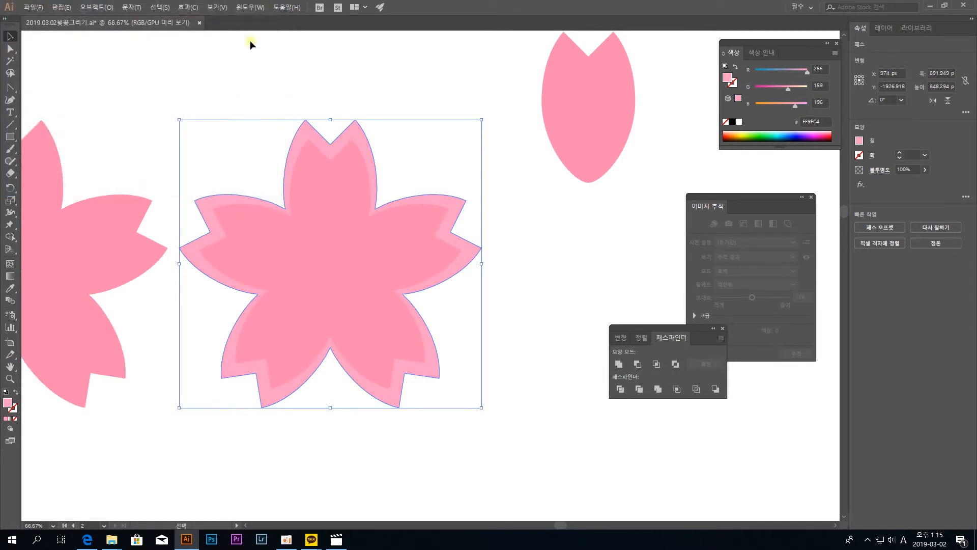
pyautogui.click(496, 92)
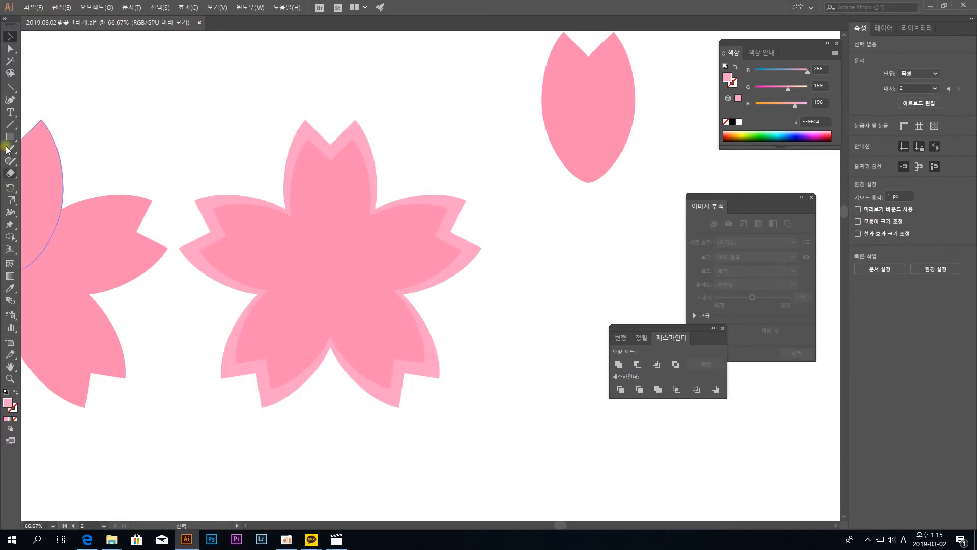
# Draw a circle about 15 px wide just above the flower's centre, fill it with white FFFFFF, and deselect it
pyautogui.click(10, 87)
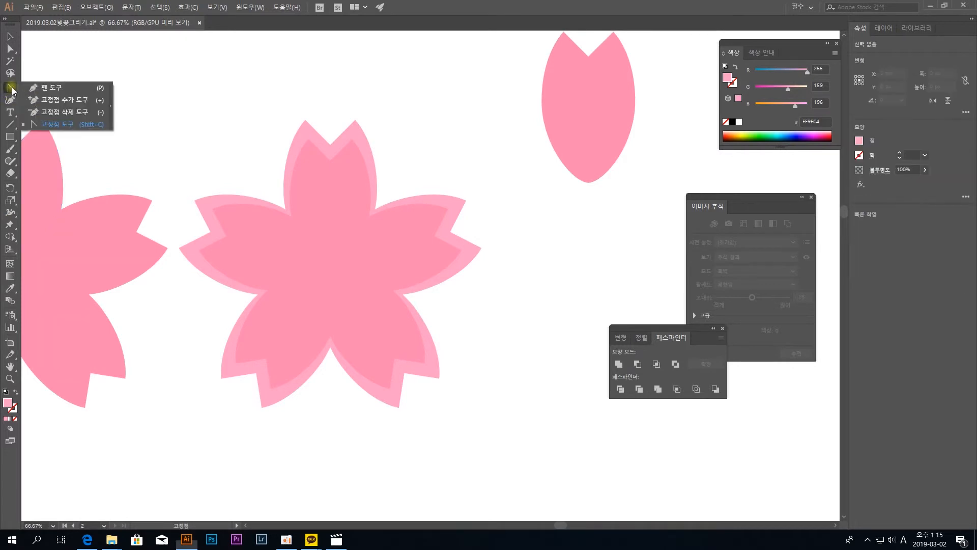
pyautogui.click(10, 136)
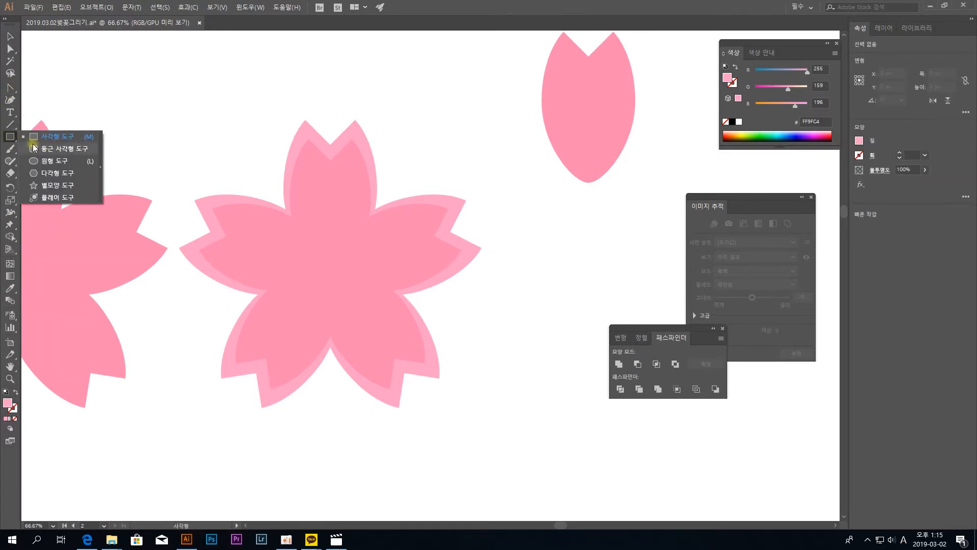
pyautogui.click(48, 161)
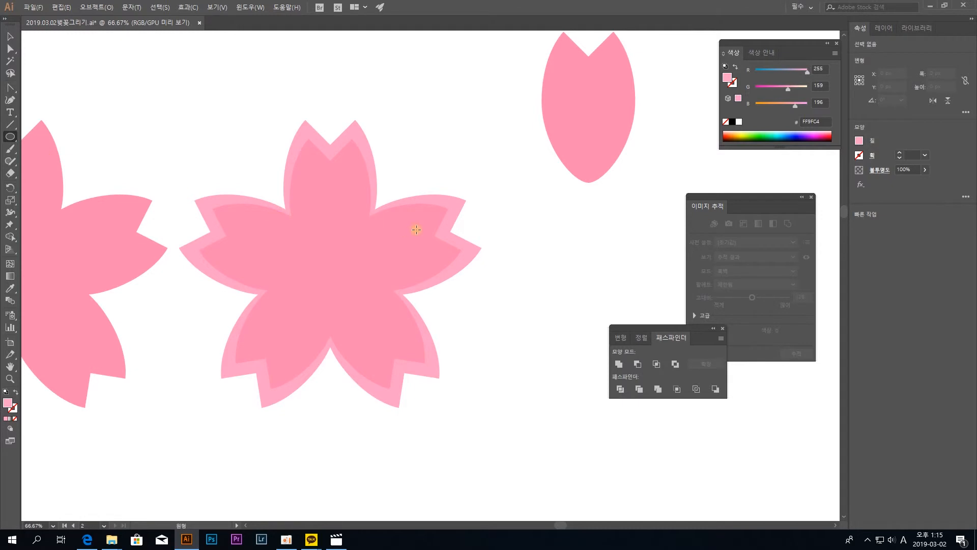
pyautogui.moveTo(330, 225); pyautogui.dragTo(335, 229)
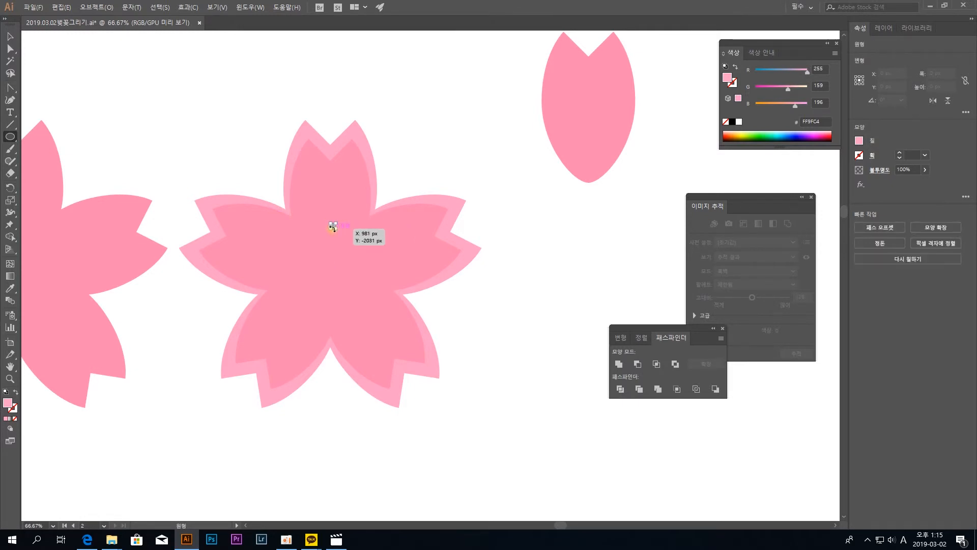
pyautogui.doubleClick(6, 403)
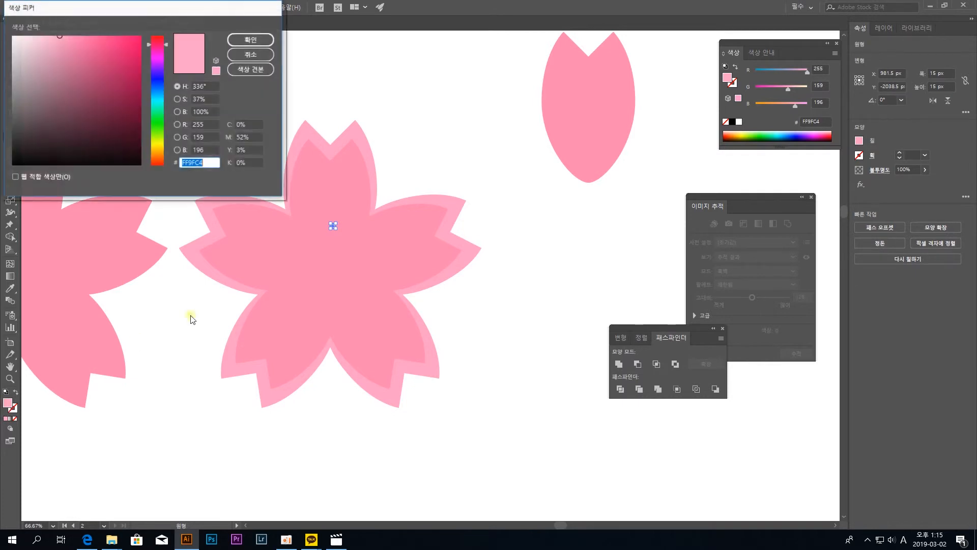
pyautogui.moveTo(22, 42); pyautogui.dragTo(13, 32)
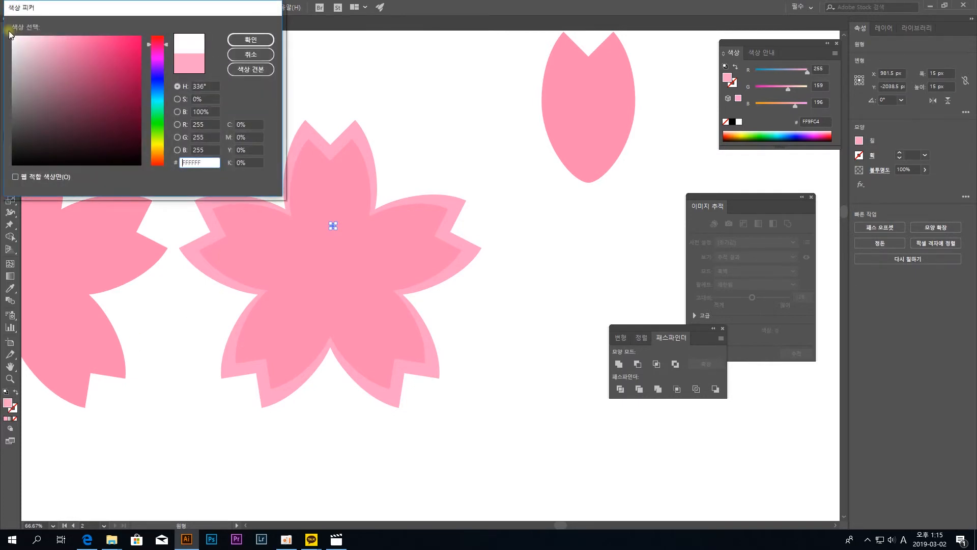
pyautogui.press('Return')
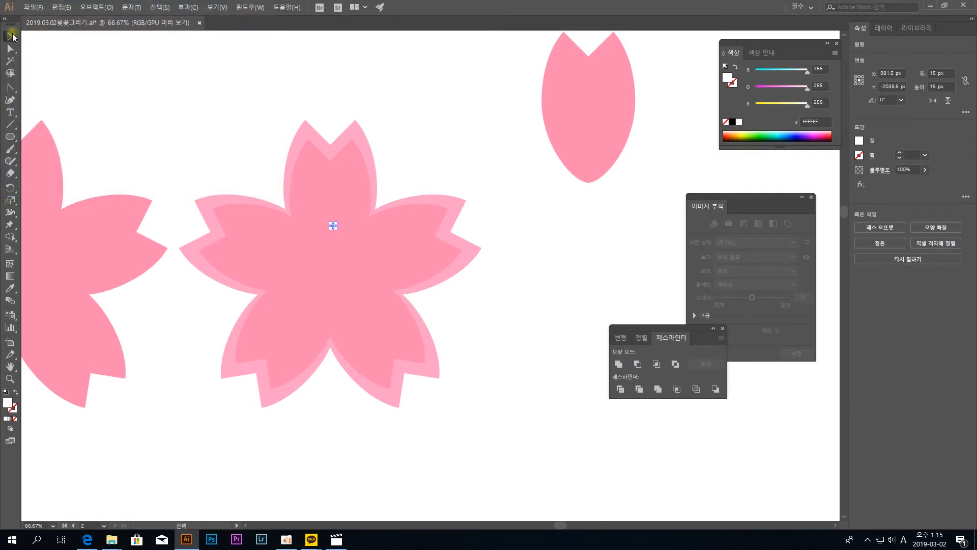
pyautogui.click(10, 36)
pyautogui.click(156, 75)
# Draw a straight vertical line about 223 px long down from the white circle's centre, with a white stroke and no fill
pyautogui.hotkey('ctrl', '+')
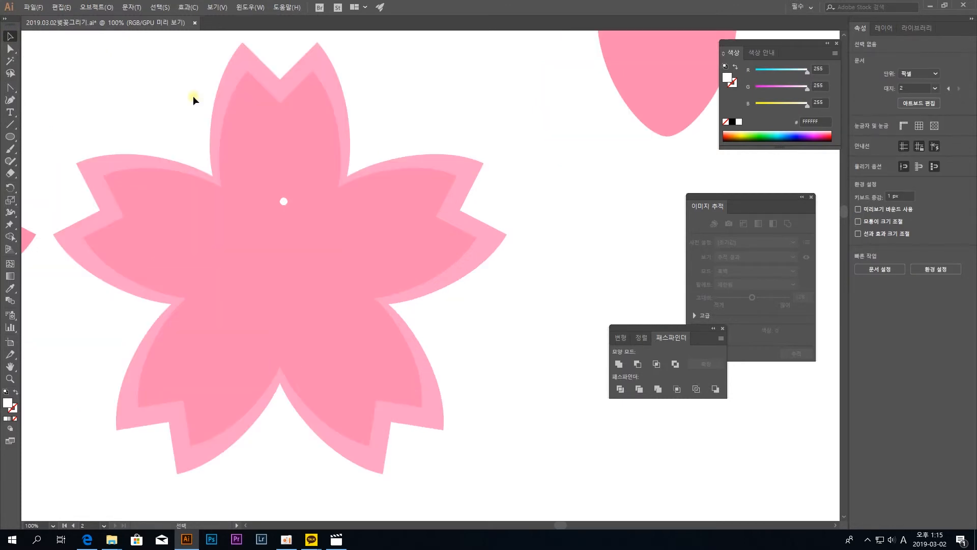
pyautogui.moveTo(224, 149); pyautogui.dragTo(244, 138)
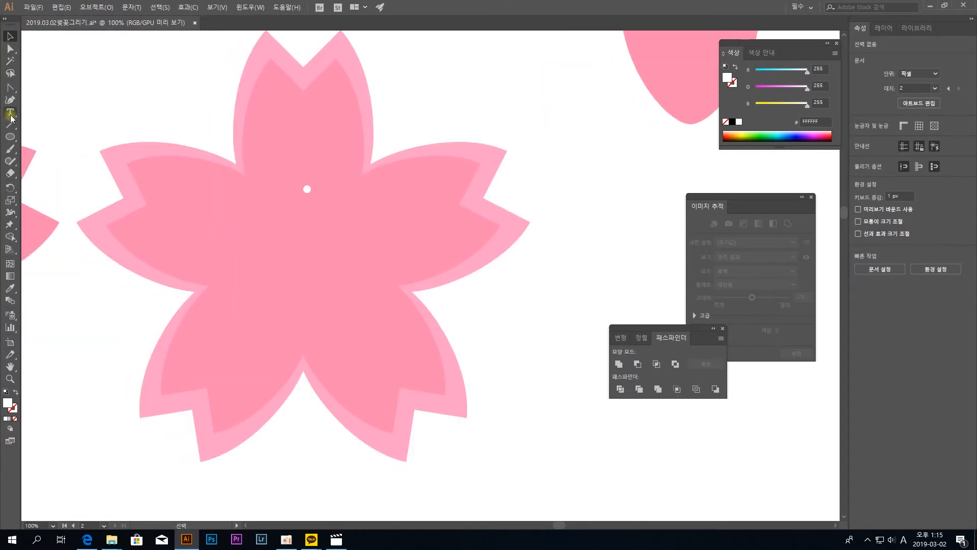
pyautogui.click(10, 101)
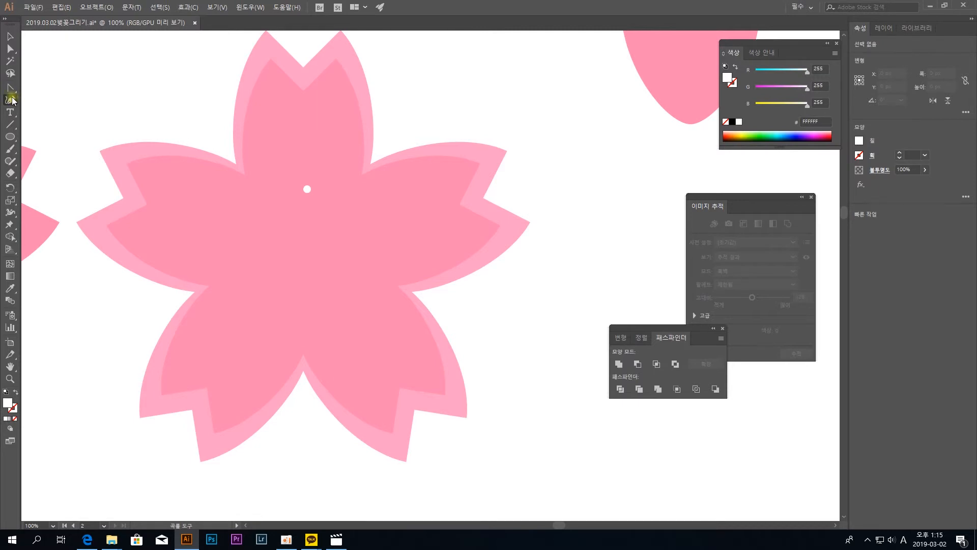
pyautogui.moveTo(10, 88); pyautogui.dragTo(32, 85)
pyautogui.click(307, 190)
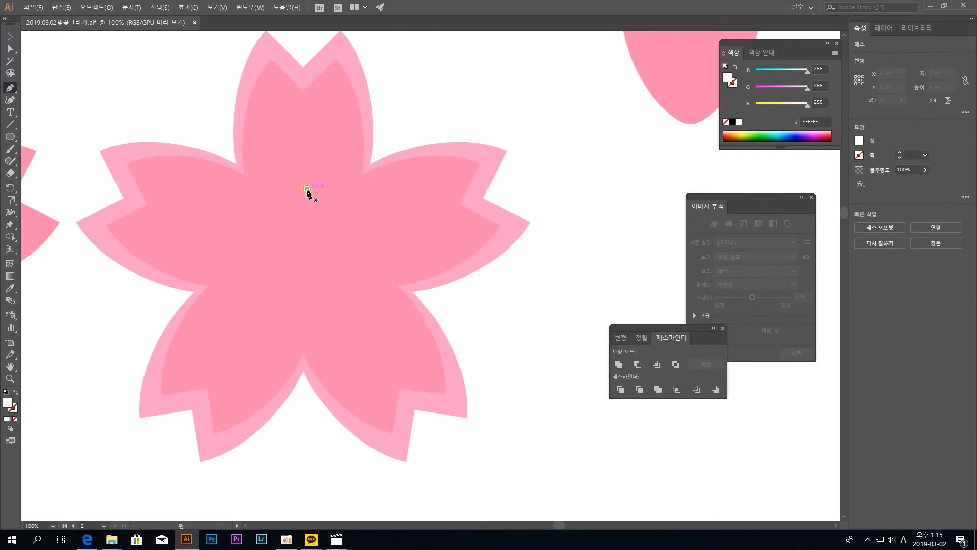
pyautogui.click(307, 302)
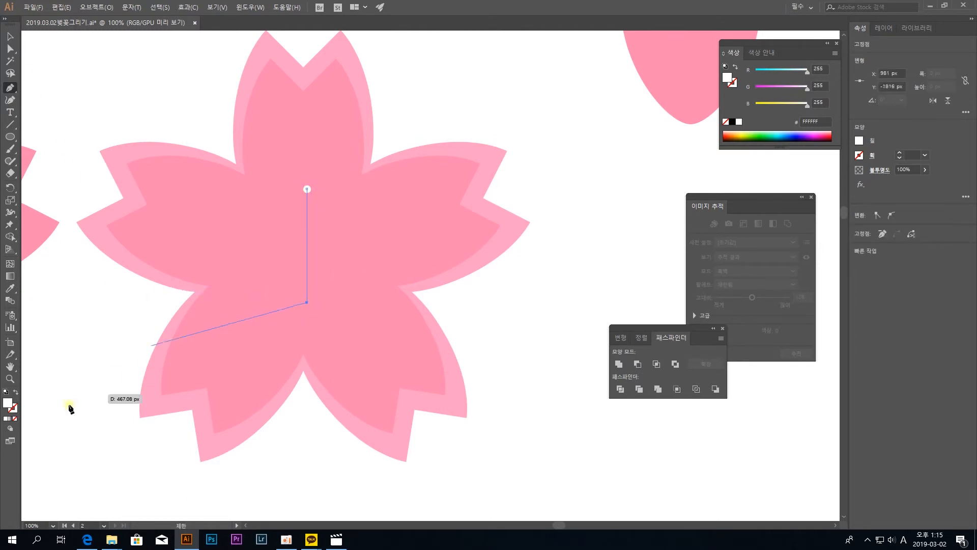
pyautogui.click(16, 392)
# Copy the white circle straight down onto the lower end of the vertical line
pyautogui.press('v')
pyautogui.click(308, 189)
pyautogui.moveTo(309, 187); pyautogui.dragTo(340, 306)
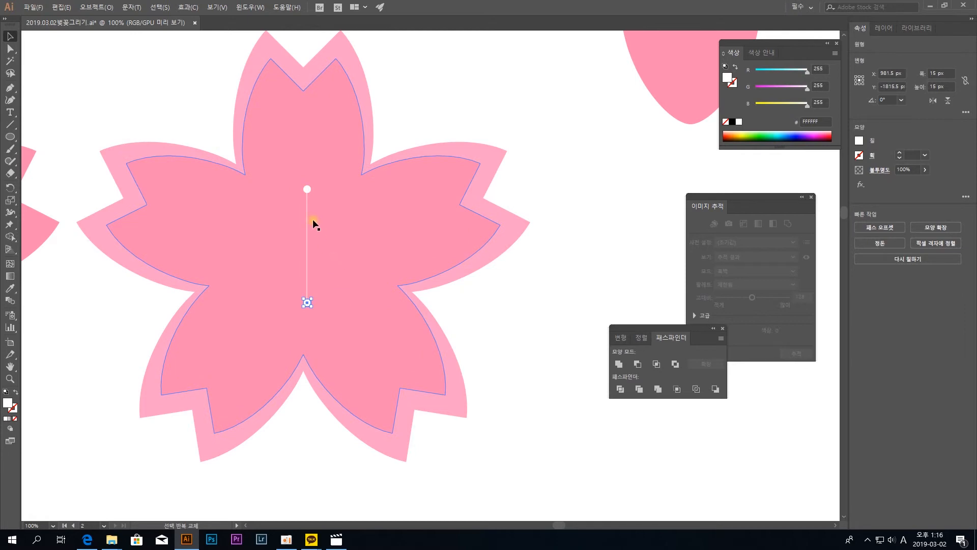
# Group the vertical white line with the two circles at its ends
pyautogui.click(307, 203)
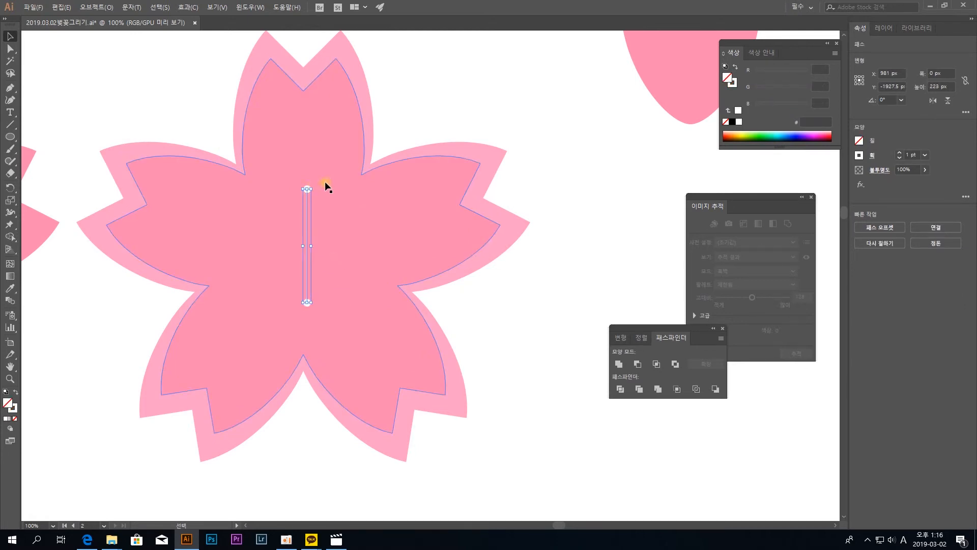
pyautogui.click(303, 191)
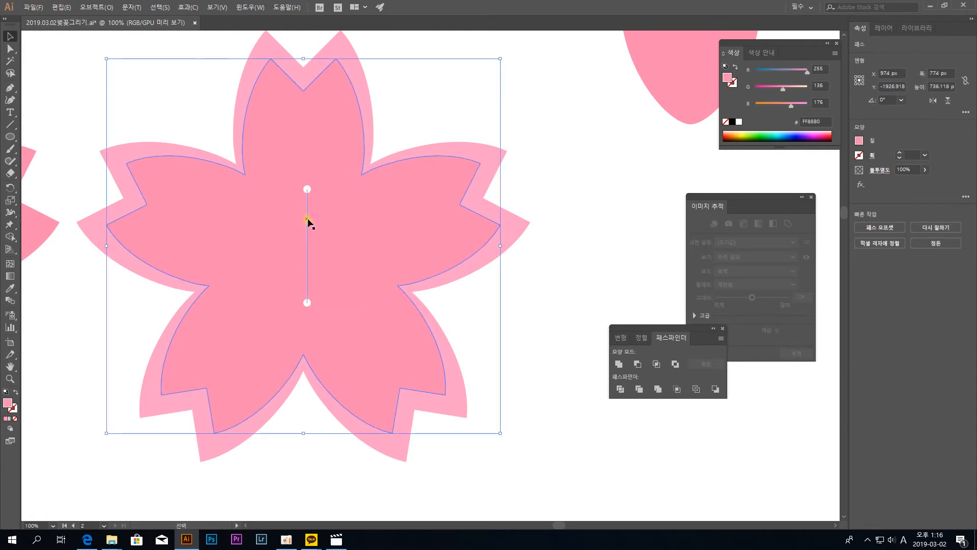
pyautogui.click(307, 190)
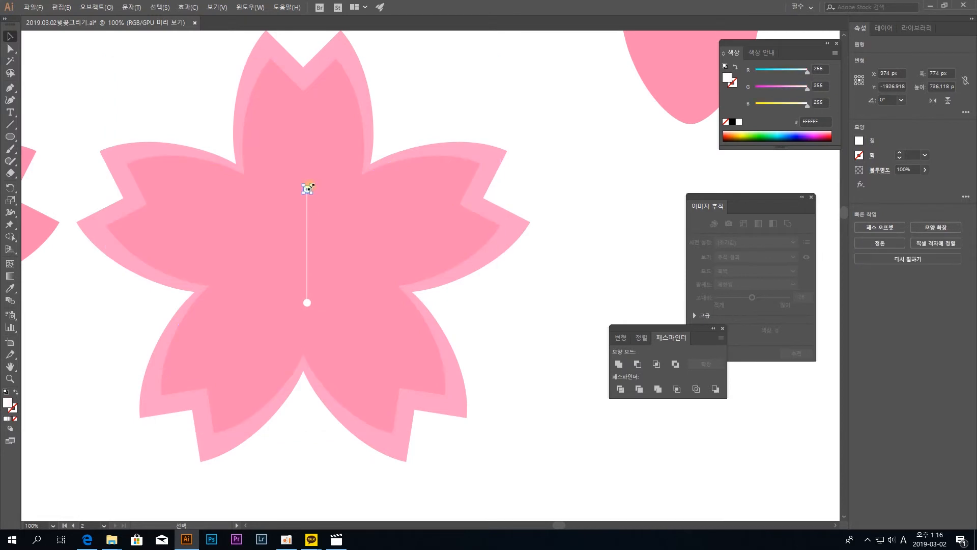
pyautogui.keyDown('shift'); pyautogui.click(307, 222); pyautogui.keyUp('shift')
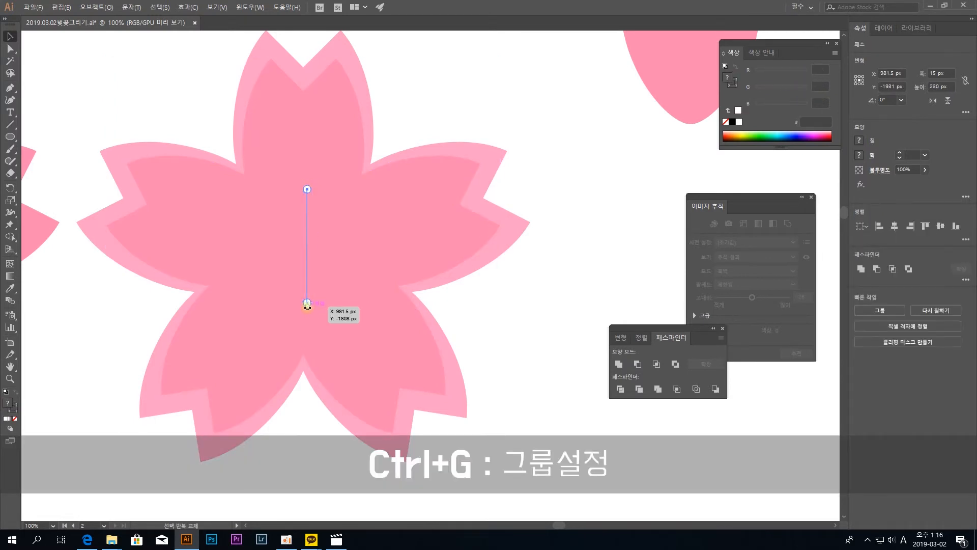
pyautogui.click(481, 315)
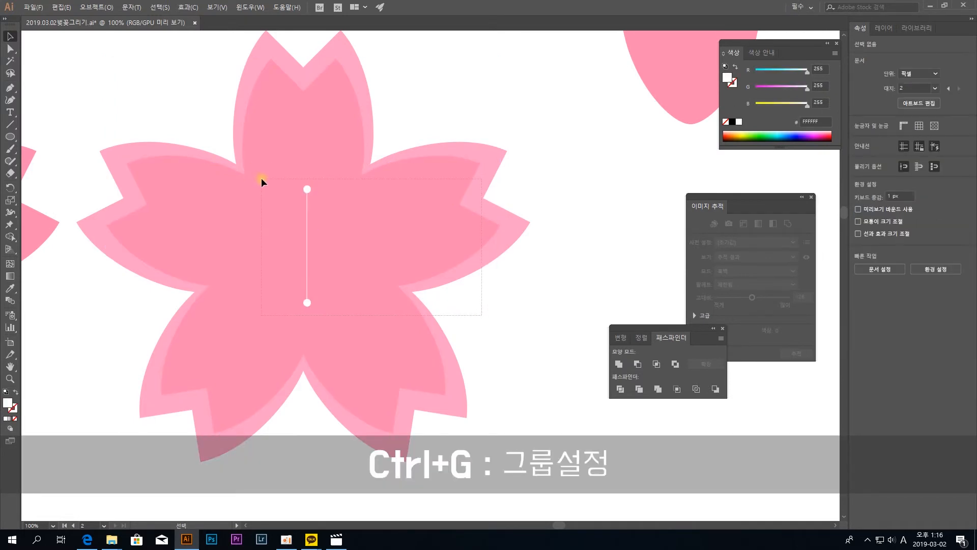
pyautogui.moveTo(261, 178); pyautogui.dragTo(261, 179)
pyautogui.press('a')
pyautogui.hotkey('ctrl', 'g')
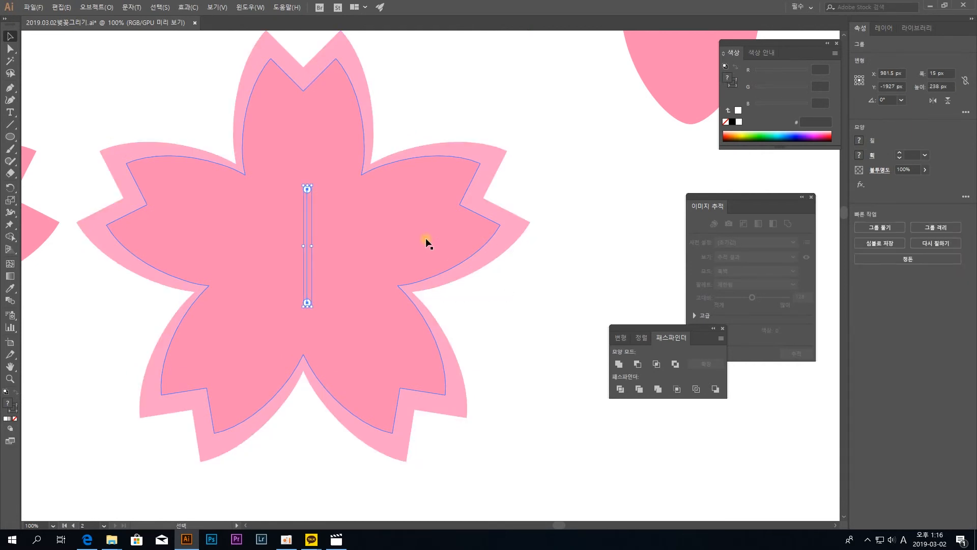
# Duplicate the grouped stamen in place and rotate the copy 90° to form a cross
pyautogui.press('a')
pyautogui.press('v')
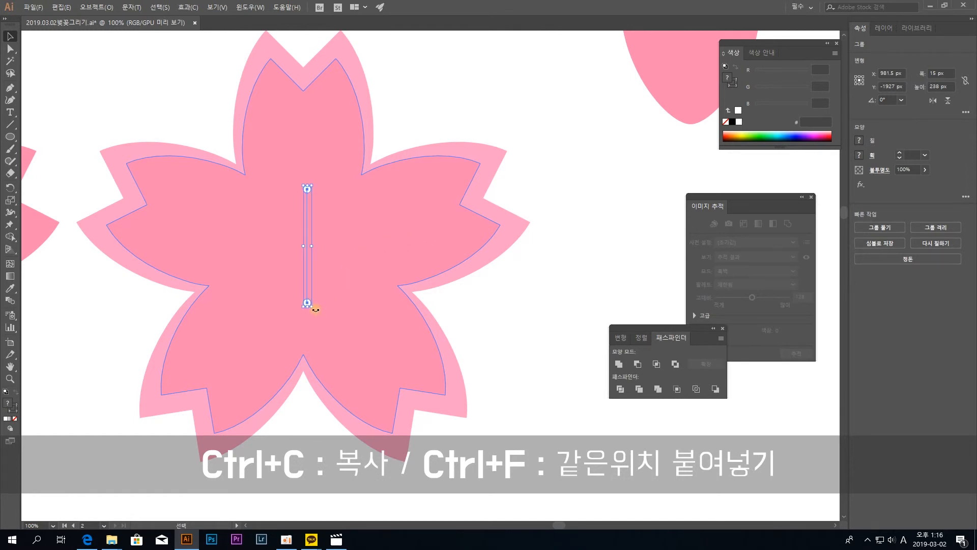
pyautogui.moveTo(314, 308); pyautogui.dragTo(384, 246)
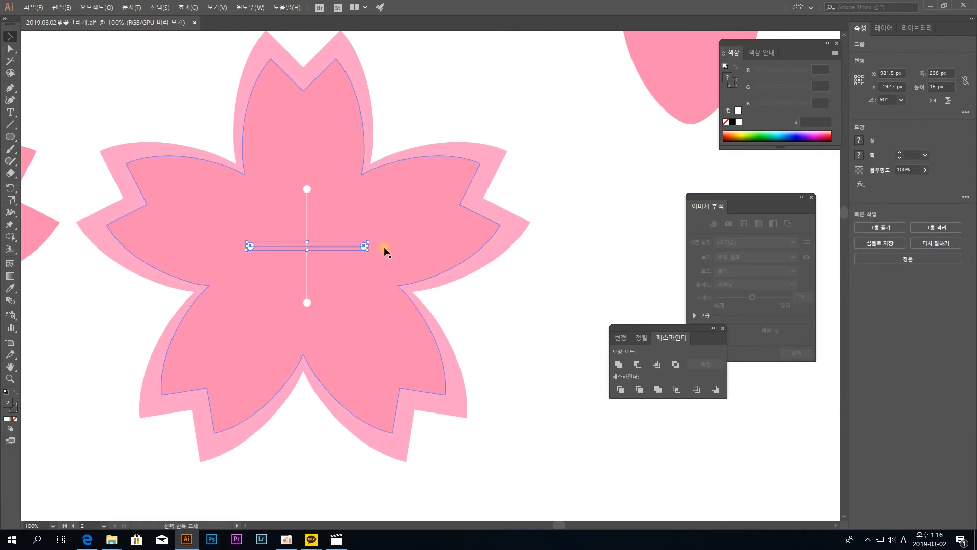
# Duplicate both crossed stamen groups in place and rotate the copies 45° to make an eight-armed star, leaving nothing selected
pyautogui.click(487, 307)
pyautogui.click(341, 246)
pyautogui.moveTo(307, 194); pyautogui.dragTo(308, 188)
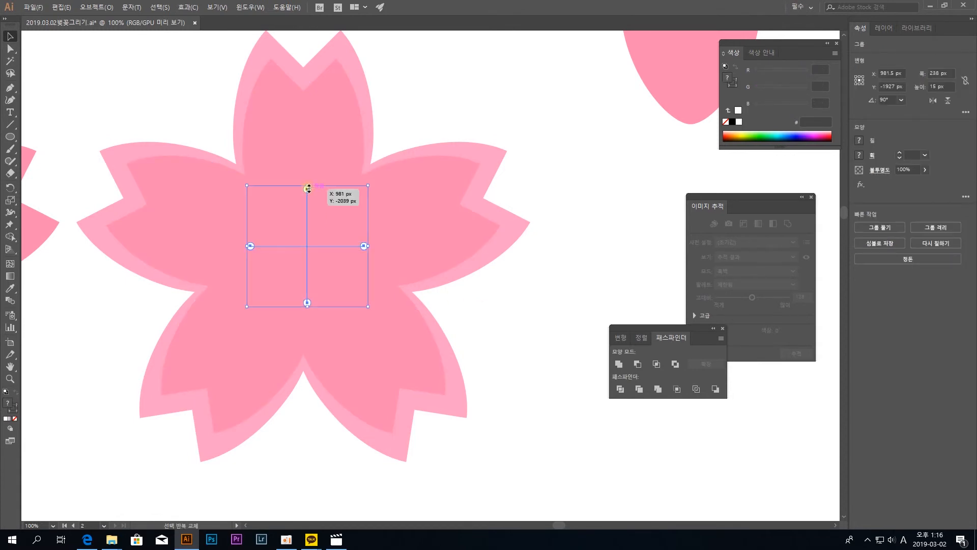
pyautogui.hotkey('ctrl', 'c')
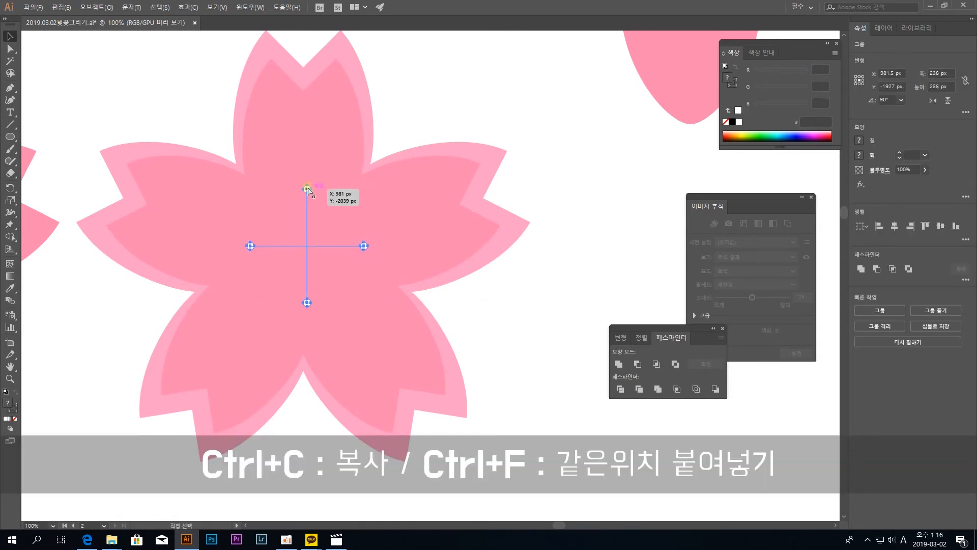
pyautogui.hotkey('ctrl', 'f')
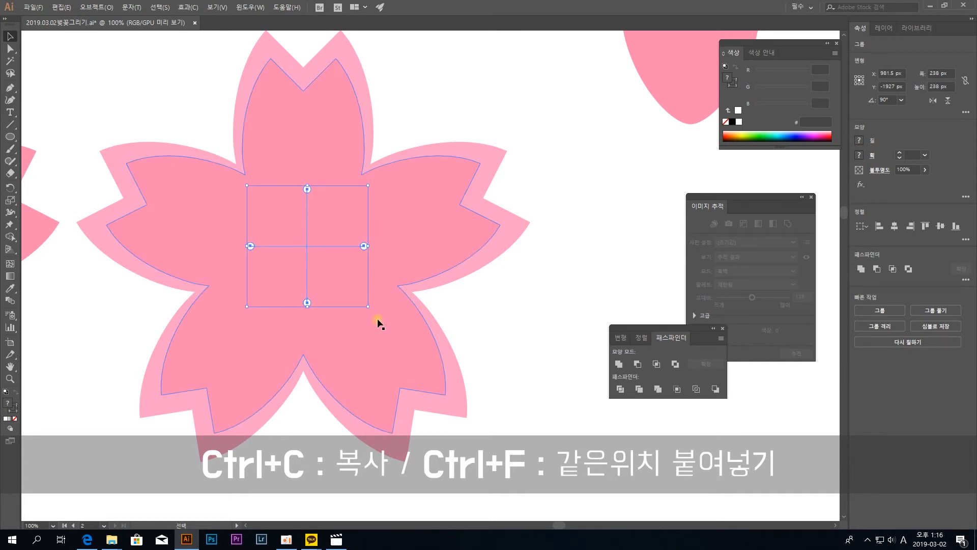
pyautogui.moveTo(375, 308); pyautogui.dragTo(397, 262)
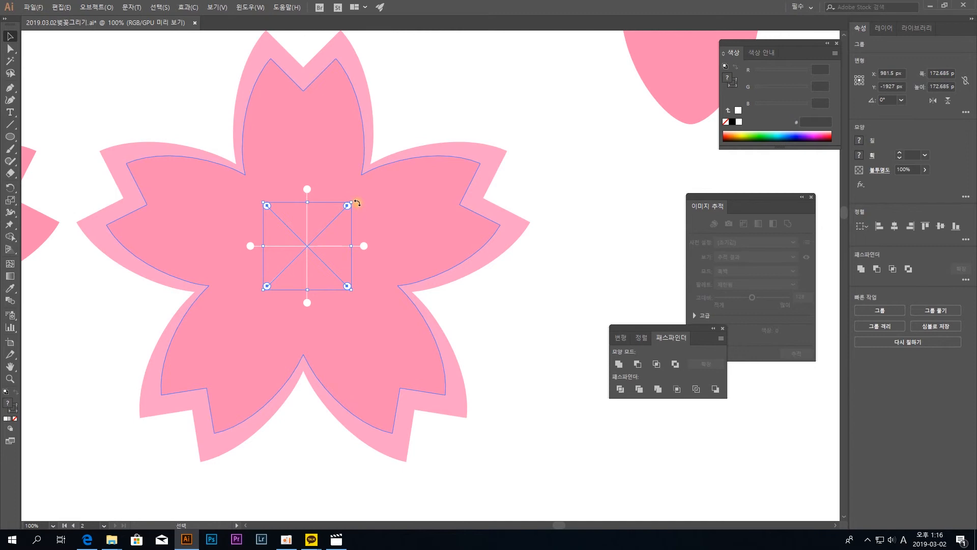
pyautogui.click(596, 179)
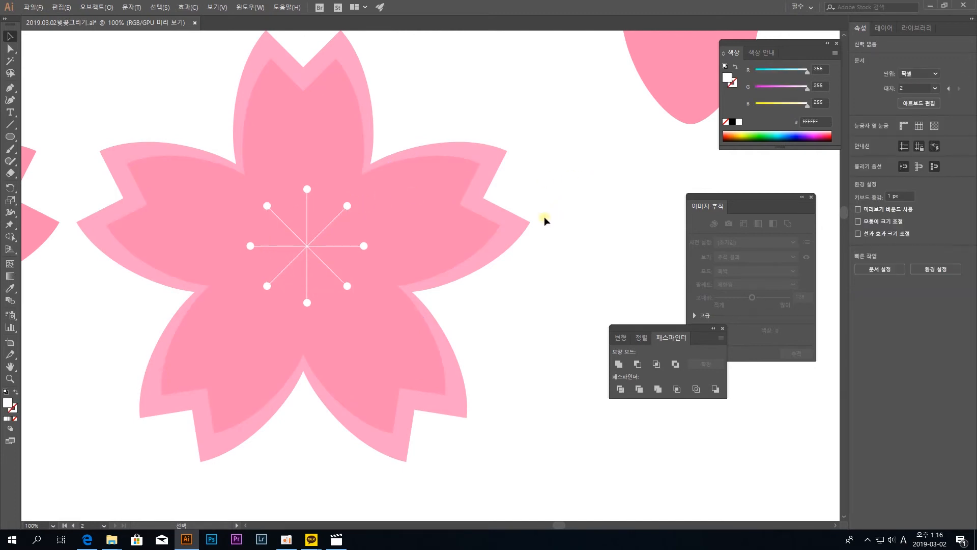
# Group the white stamens and centre them horizontally and vertically on the two-tone flower, leaving nothing selected
pyautogui.moveTo(509, 243); pyautogui.dragTo(506, 279)
pyautogui.hotkey('ctrl', '-')
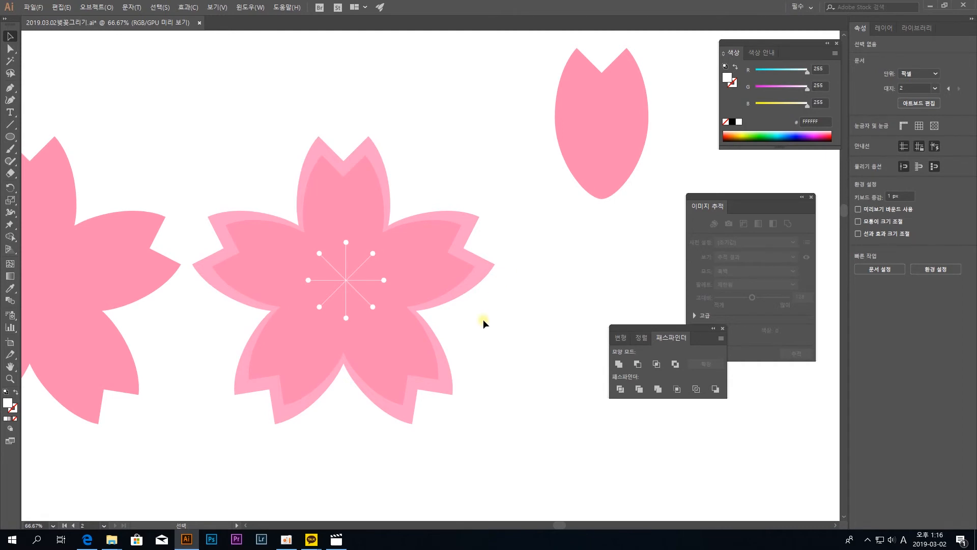
pyautogui.moveTo(290, 242); pyautogui.dragTo(448, 262)
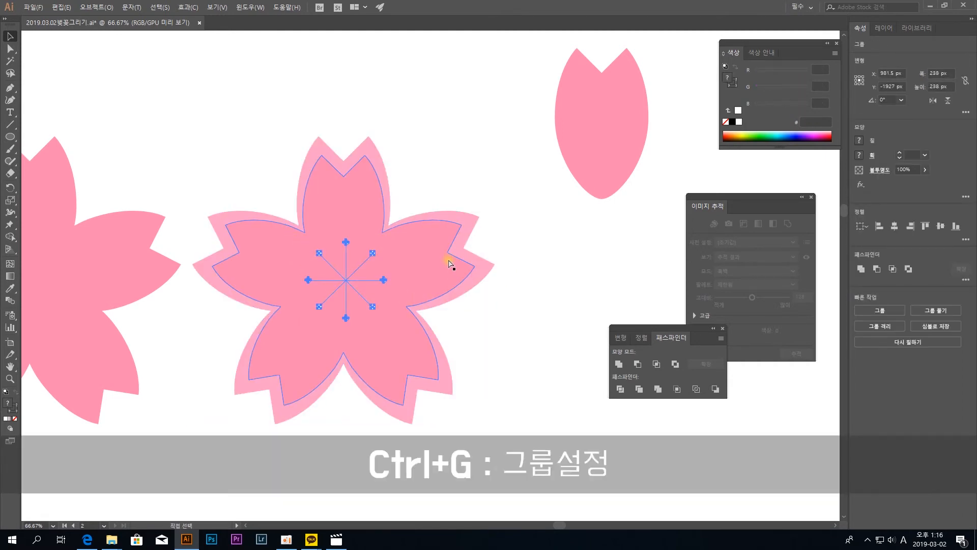
pyautogui.moveTo(488, 329); pyautogui.dragTo(262, 194)
pyautogui.click(895, 226)
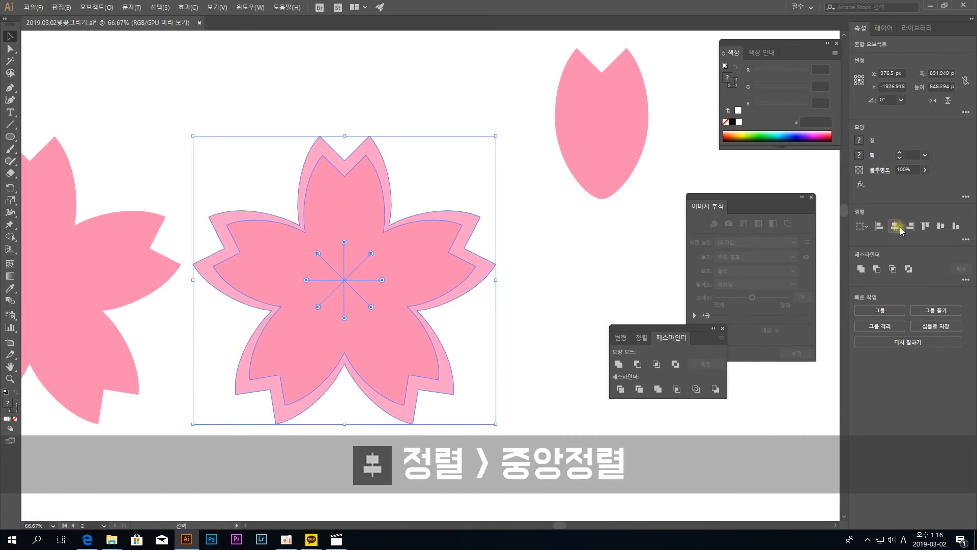
pyautogui.click(942, 226)
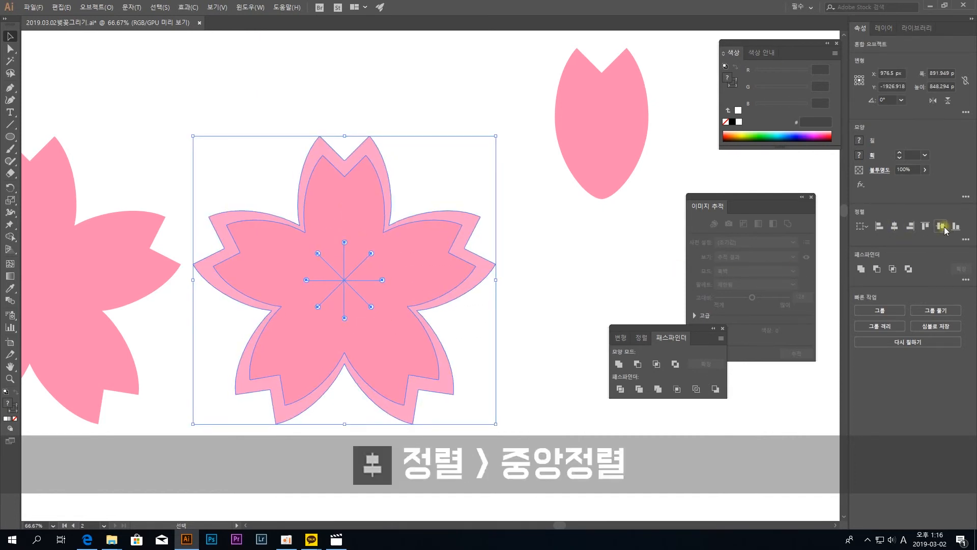
pyautogui.click(534, 261)
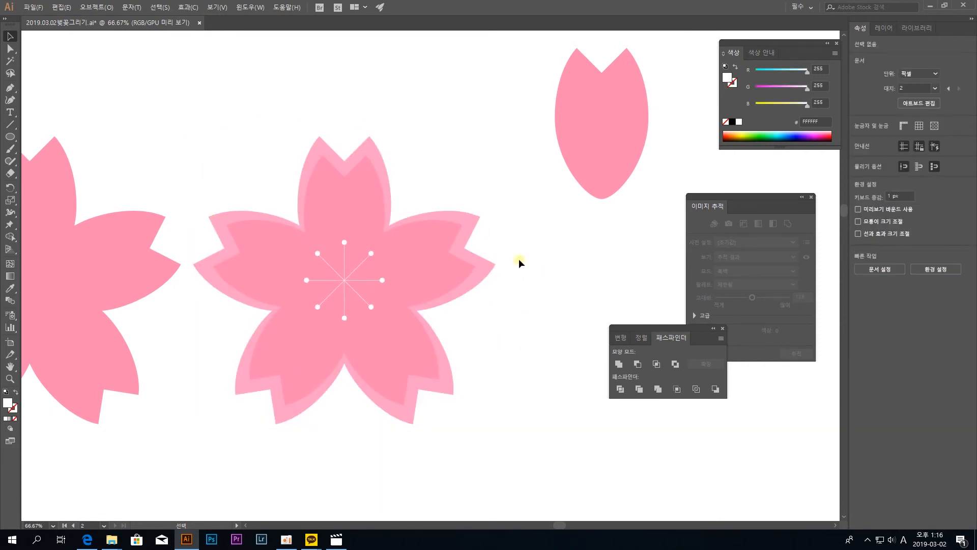
# Duplicate the single pink petal in place and shrink the copy to about 237 × 383 px, keeping the bottom tips together
pyautogui.moveTo(533, 198); pyautogui.dragTo(451, 200)
pyautogui.click(558, 144)
pyautogui.moveTo(499, 148); pyautogui.dragTo(465, 212)
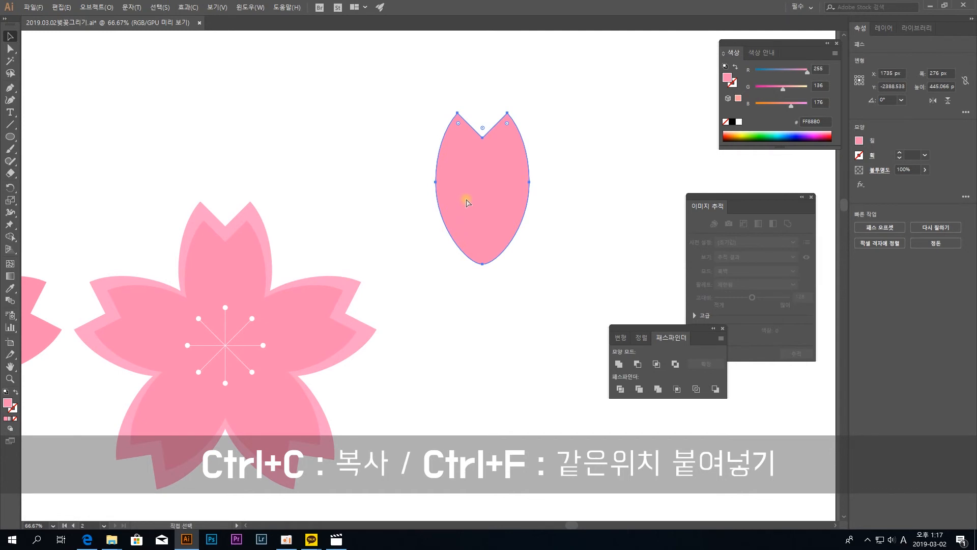
pyautogui.hotkey('ctrl', 'c')
pyautogui.hotkey('ctrl', 'f')
pyautogui.moveTo(530, 112); pyautogui.dragTo(522, 124)
pyautogui.moveTo(505, 159); pyautogui.dragTo(503, 166)
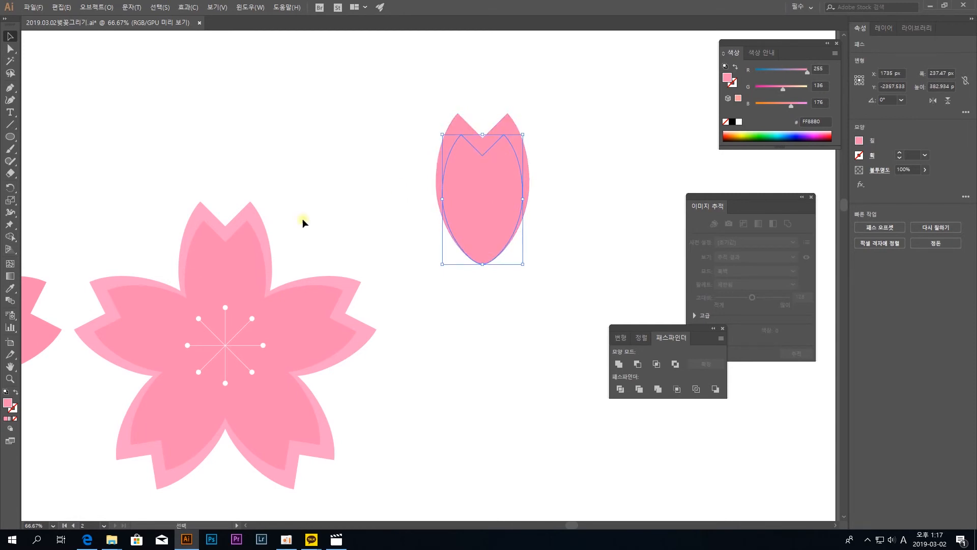
# Recolour the larger back petal with the light pink FF9FC4 sampled from the flower's outer edge, leaving nothing selected
pyautogui.click(504, 127)
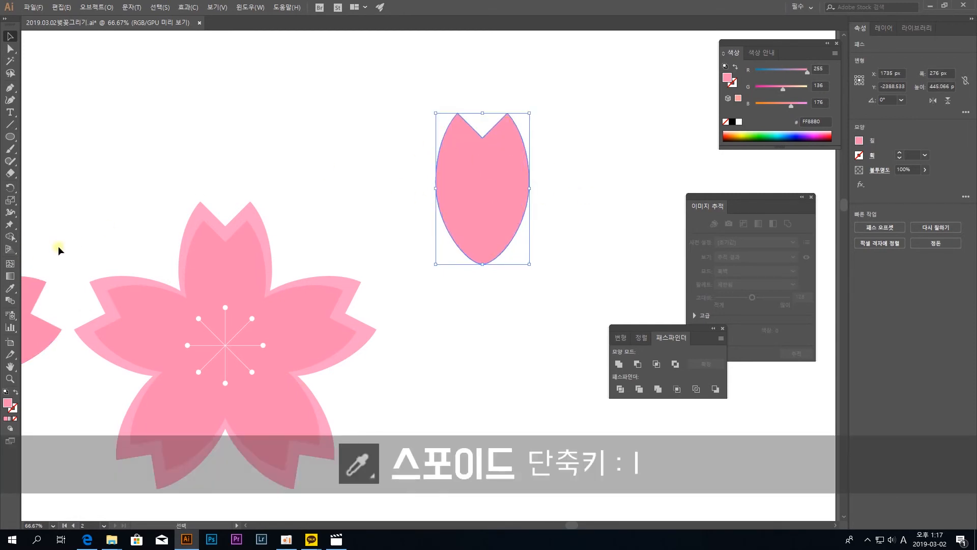
pyautogui.click(10, 288)
pyautogui.click(251, 207)
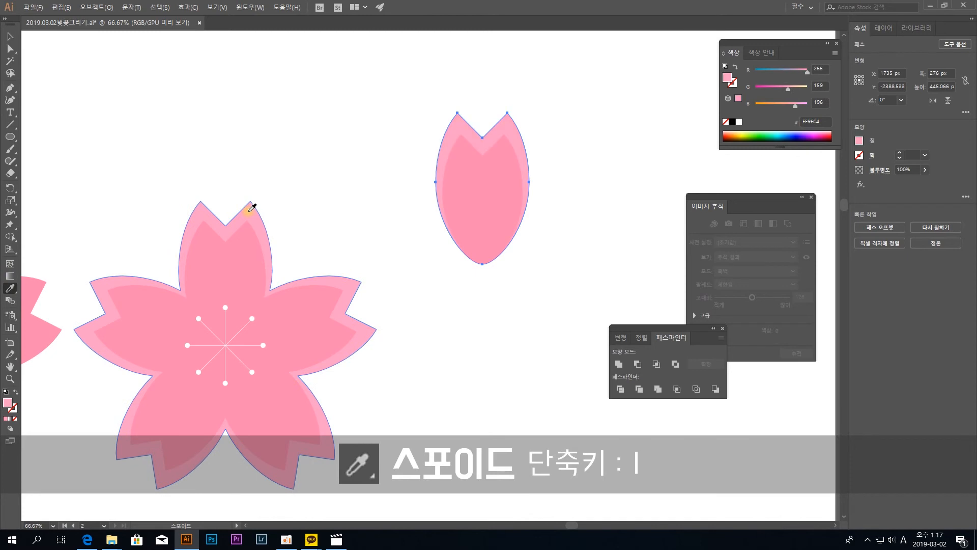
pyautogui.click(10, 37)
pyautogui.click(330, 106)
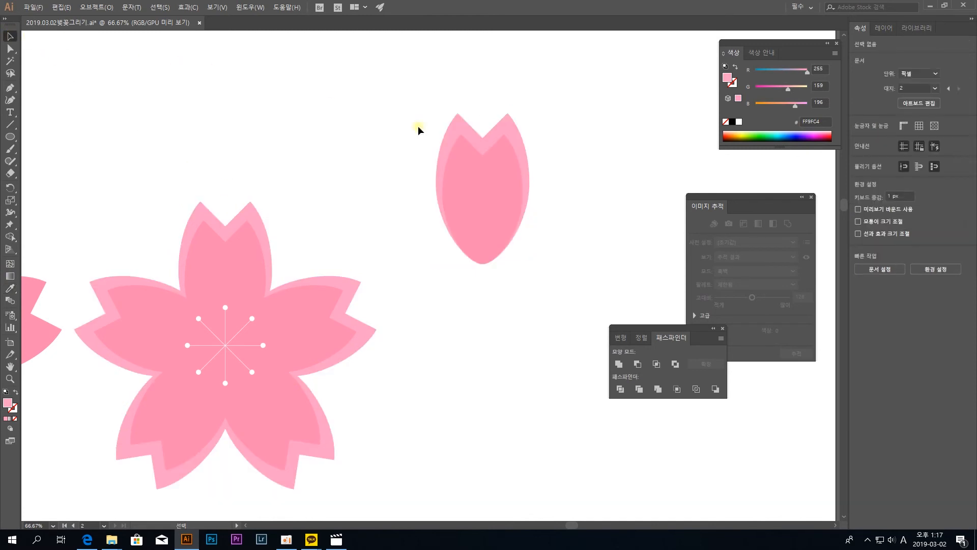
# Move the two-tone petal and the finished flowers higher on the artboard to free space below them
pyautogui.moveTo(579, 249); pyautogui.dragTo(438, 119)
pyautogui.moveTo(472, 170); pyautogui.dragTo(560, 129)
pyautogui.click(390, 162)
pyautogui.moveTo(465, 336); pyautogui.dragTo(419, 288)
# Duplicate the two-tone flower with its stamens straight down below the original
pyautogui.moveTo(429, 346); pyautogui.dragTo(188, 51)
pyautogui.moveTo(328, 98); pyautogui.dragTo(351, 429)
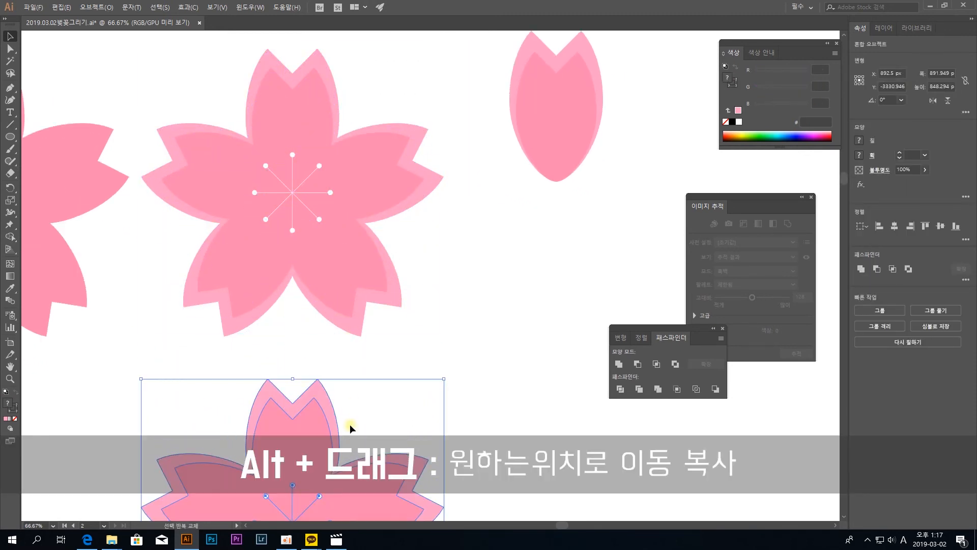
pyautogui.scroll(-5, 364, 423)
# Copy the lower flower to its right and shrink the copy to about two-thirds size, overlapping the large flower's right petals
pyautogui.moveTo(289, 248); pyautogui.dragTo(468, 247)
pyautogui.moveTo(618, 154); pyautogui.dragTo(521, 247)
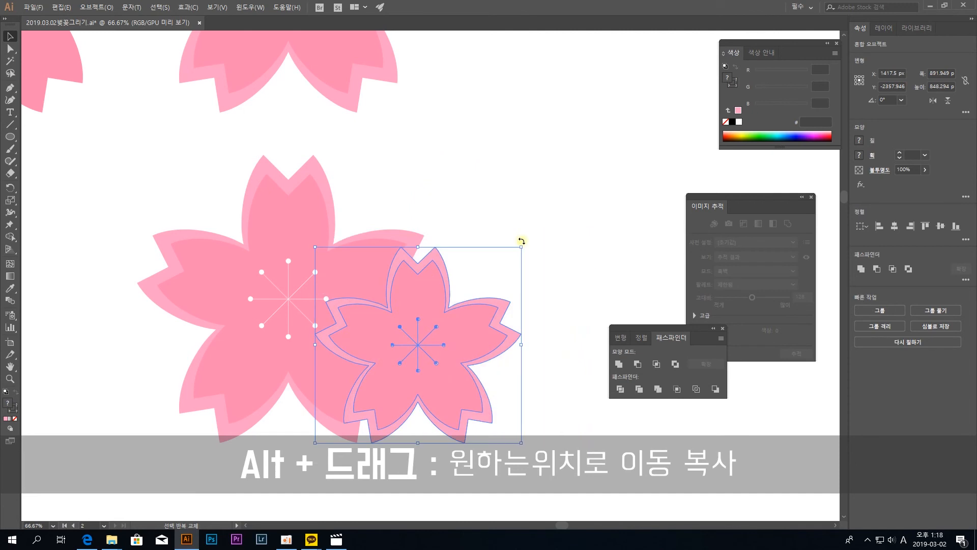
pyautogui.moveTo(420, 309); pyautogui.dragTo(487, 294)
# Tilt the smaller flower slightly clockwise and settle it against the large flower's lower right side
pyautogui.moveTo(593, 232); pyautogui.dragTo(589, 270)
pyautogui.moveTo(524, 316); pyautogui.dragTo(524, 322)
pyautogui.click(554, 206)
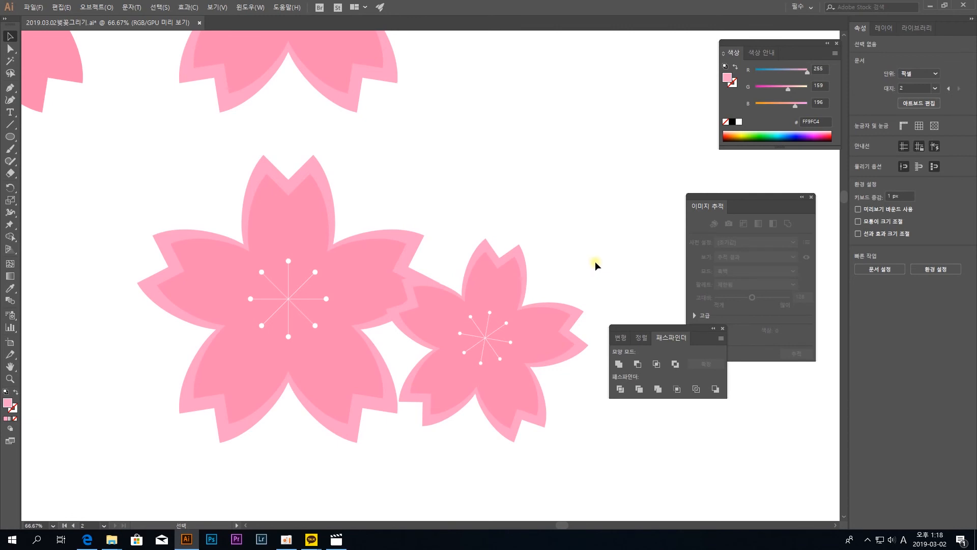
pyautogui.moveTo(615, 302); pyautogui.dragTo(471, 344)
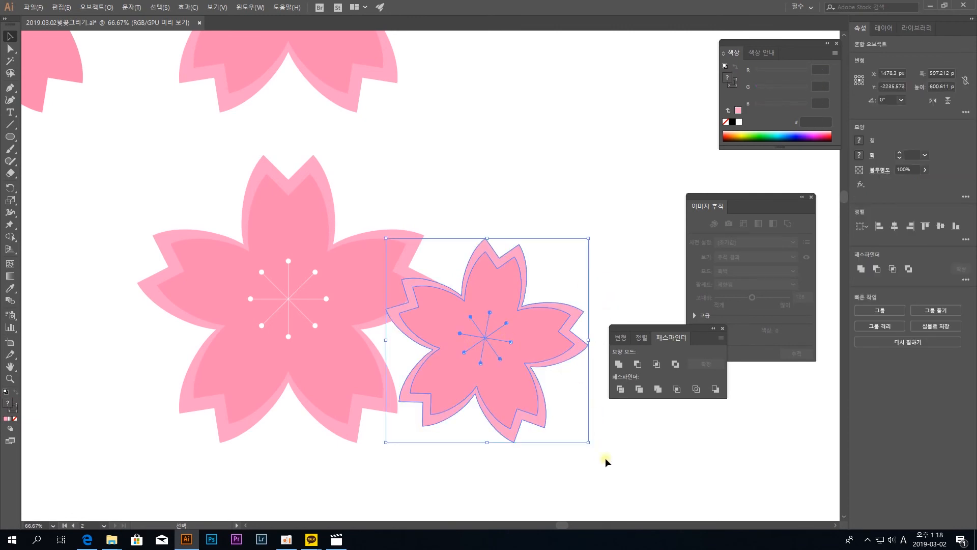
pyautogui.moveTo(592, 443); pyautogui.dragTo(596, 432)
pyautogui.click(589, 255)
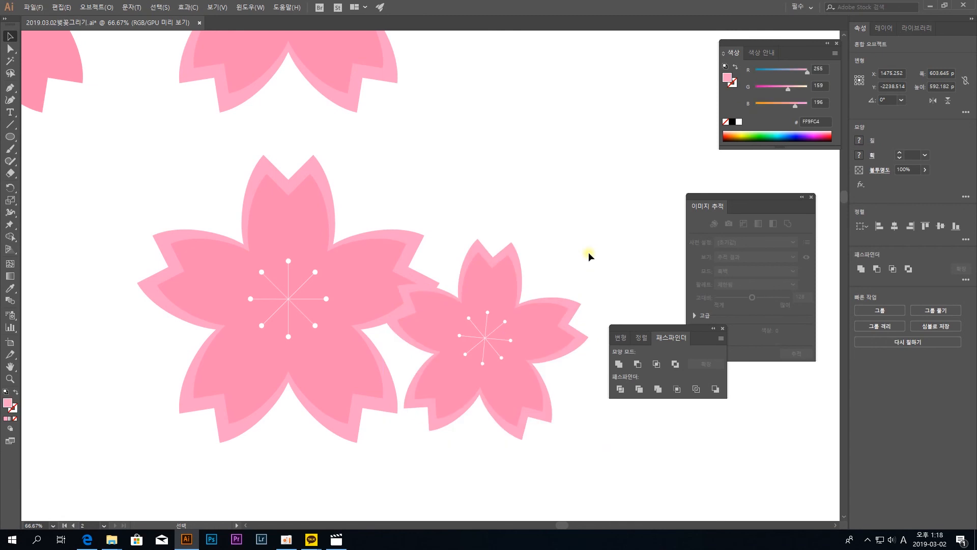
# Copy the two-tone petal down above the small flower, shrinking it to about half size and tilting it clockwise
pyautogui.scroll(5, 564, 242)
pyautogui.hscroll(2, 504, 351)
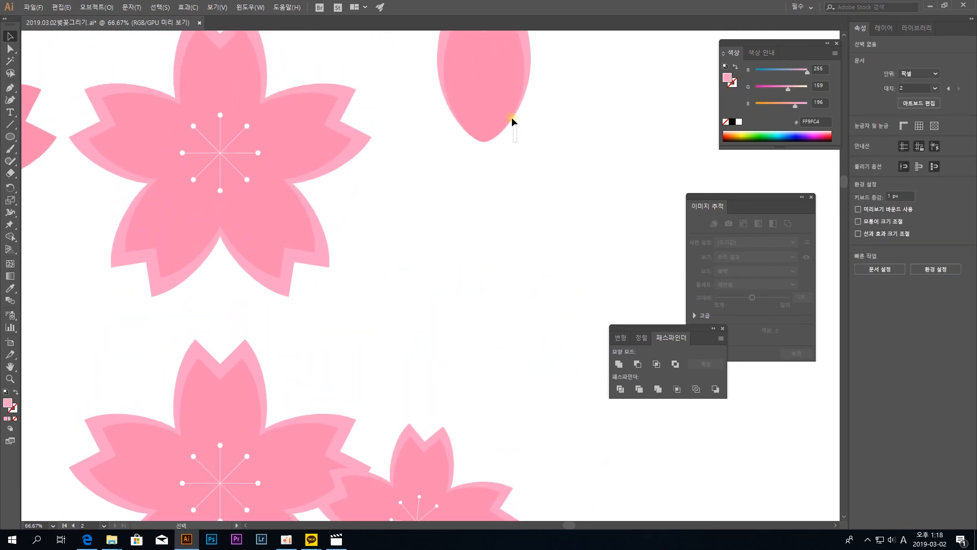
pyautogui.click(498, 72)
pyautogui.moveTo(498, 72); pyautogui.dragTo(508, 378)
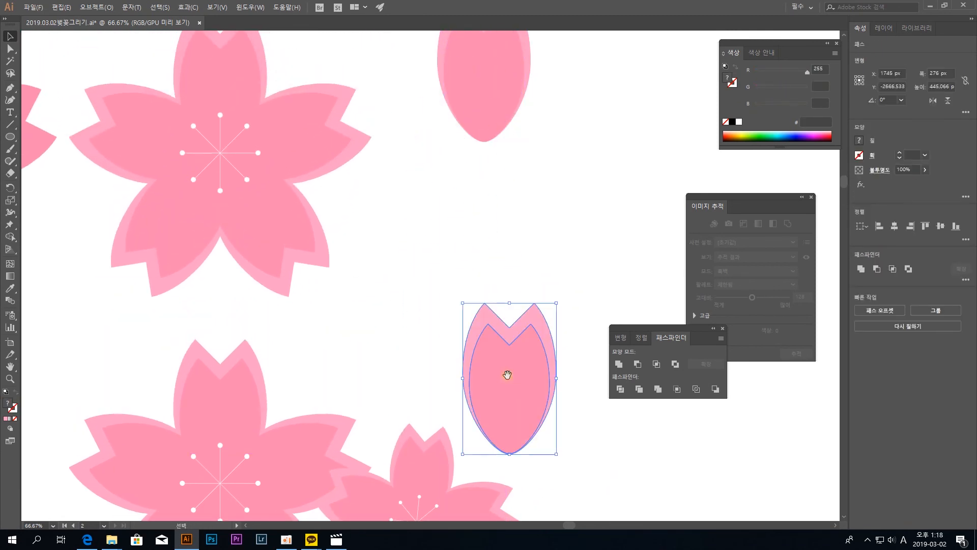
pyautogui.scroll(-5, 508, 377)
pyautogui.hscroll(-1, 545, 195)
pyautogui.moveTo(585, 136); pyautogui.dragTo(550, 227)
# Duplicate the tilted petal up and to the right, making the copy smaller and tilting it further clockwise
pyautogui.moveTo(494, 255); pyautogui.dragTo(604, 218)
pyautogui.click(601, 176)
pyautogui.moveTo(539, 214); pyautogui.dragTo(556, 215)
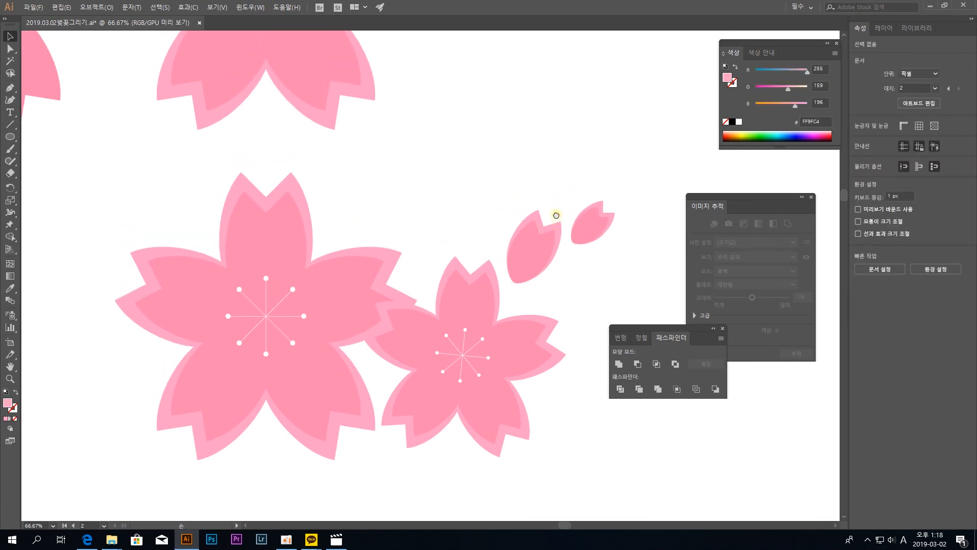
pyautogui.hotkey('ctrl', '-')
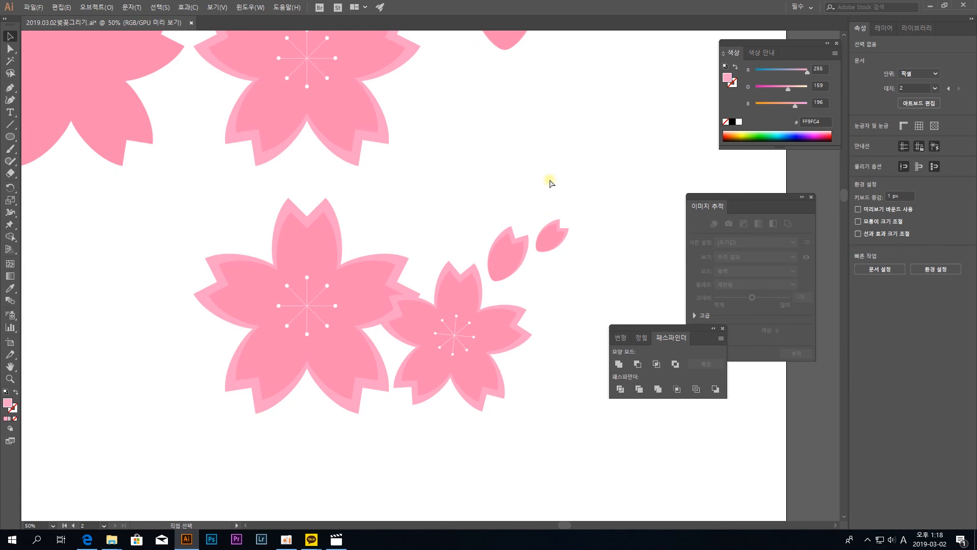